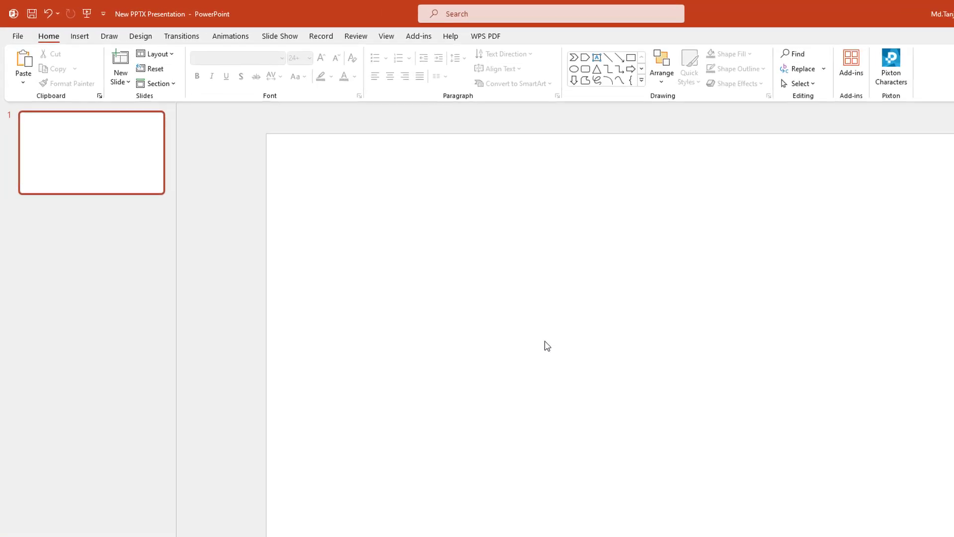
# Draw a blue rounded rectangle near the slide's top right and remove its outline
pyautogui.click(72, 33)
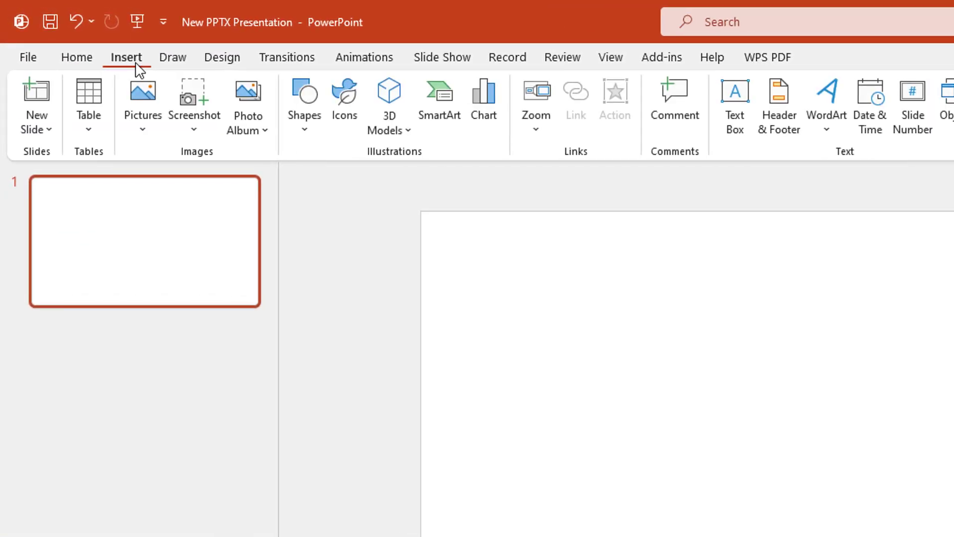
pyautogui.click(302, 125)
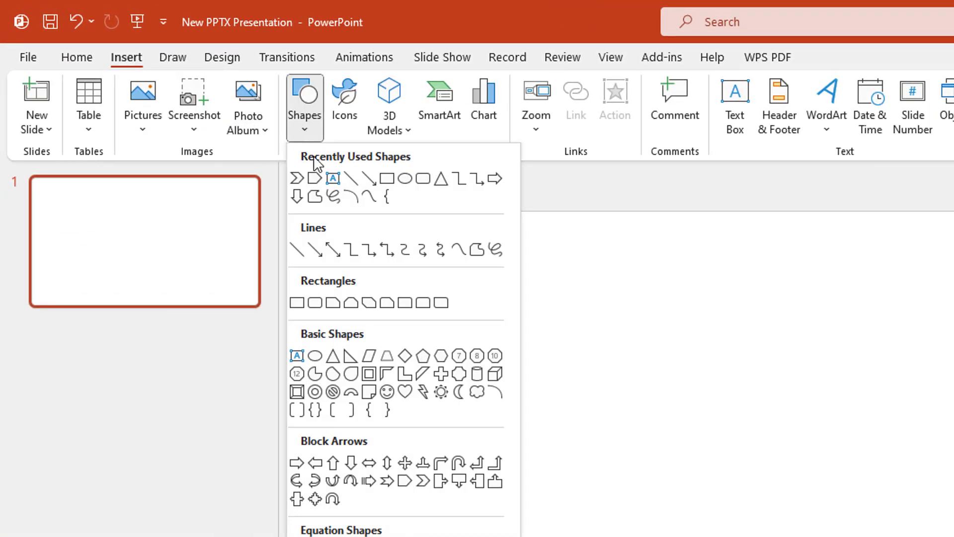
pyautogui.click(423, 179)
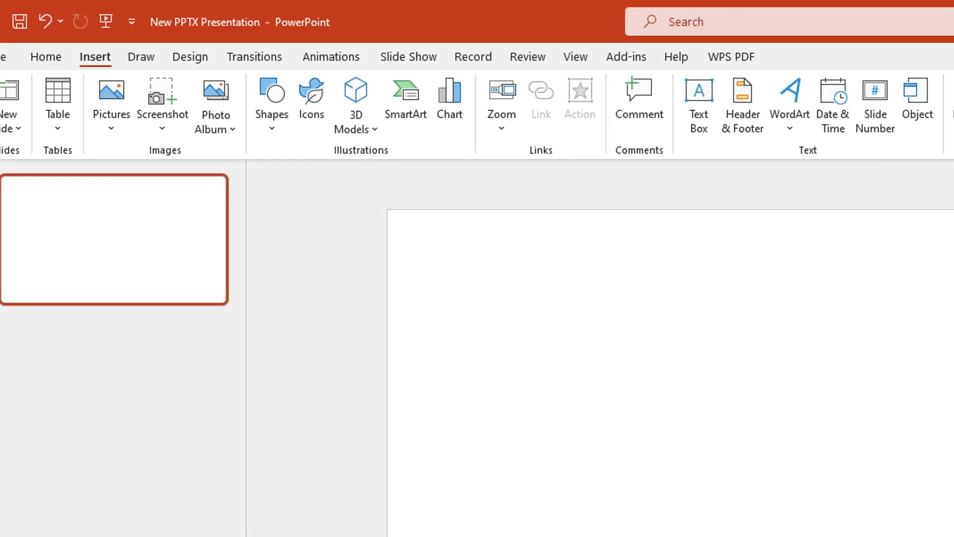
pyautogui.moveTo(572, 242); pyautogui.dragTo(934, 343)
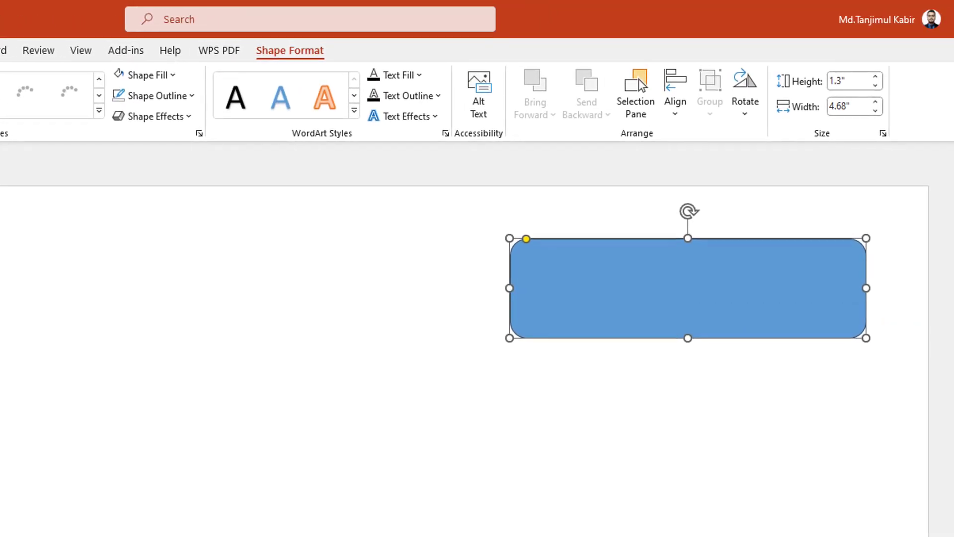
pyautogui.click(191, 95)
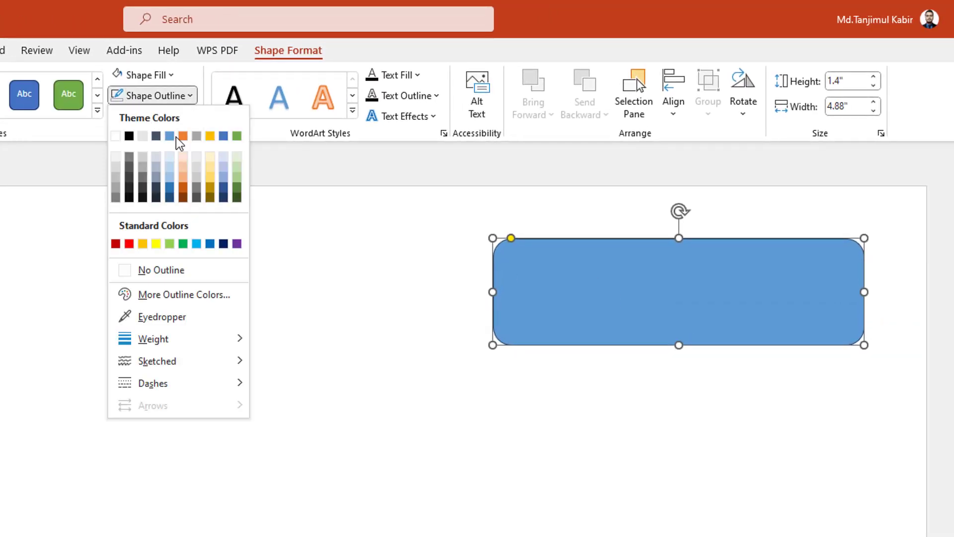
pyautogui.click(149, 277)
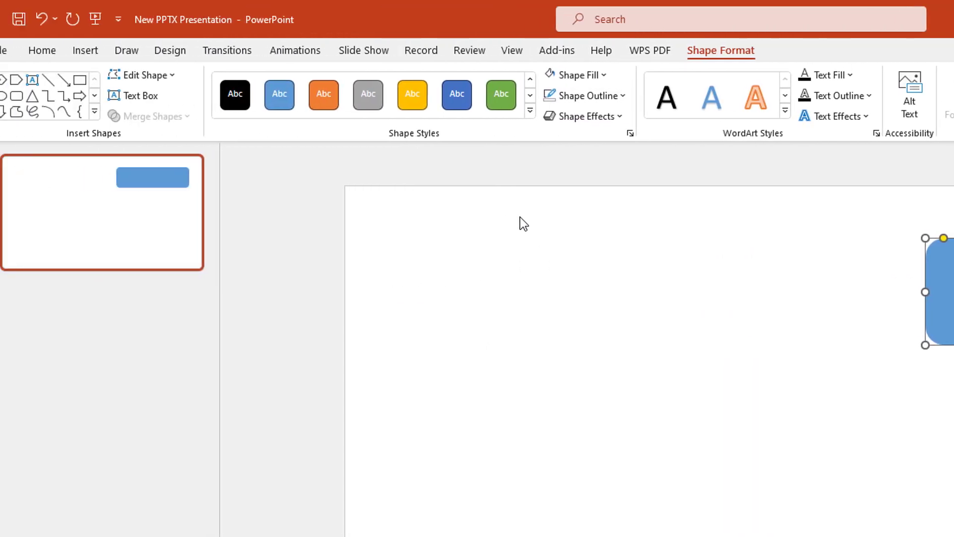
pyautogui.click(106, 54)
# Draw a pentagon arrow beside the rectangle and remove its outline
pyautogui.click(266, 118)
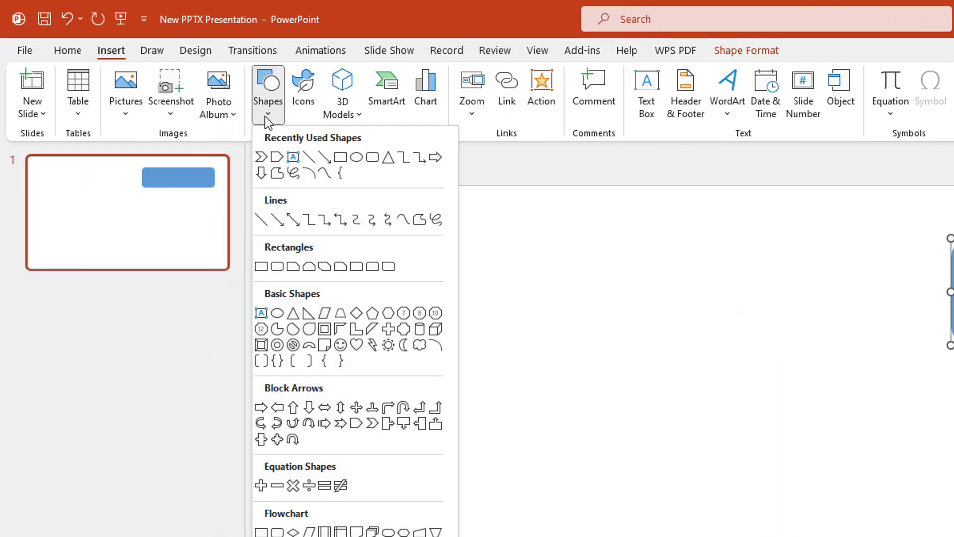
pyautogui.click(354, 425)
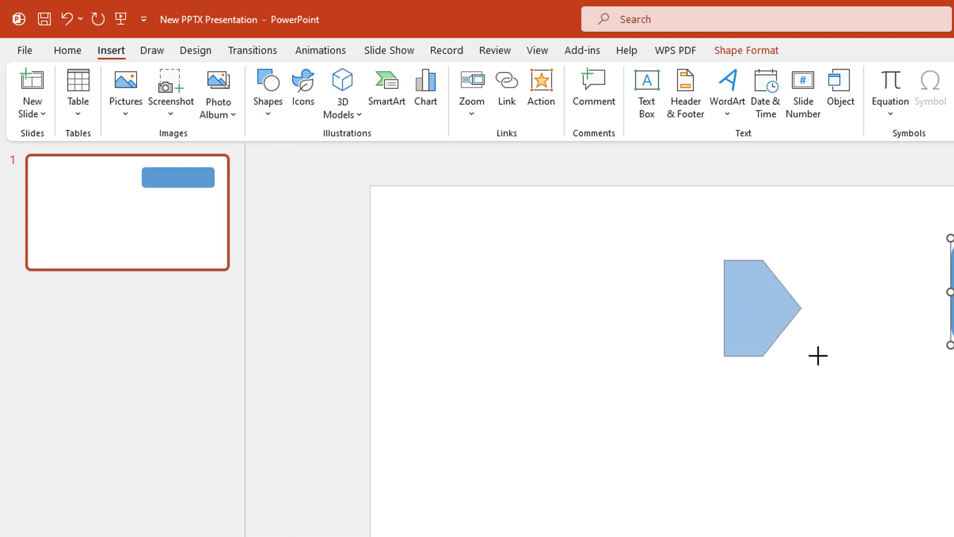
pyautogui.moveTo(724, 260); pyautogui.dragTo(860, 354)
pyautogui.click(283, 97)
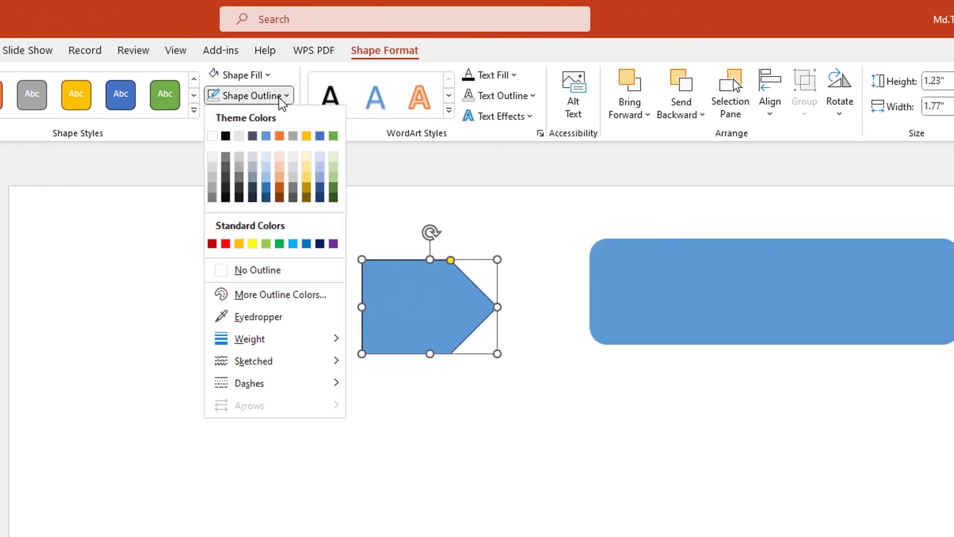
pyautogui.click(260, 272)
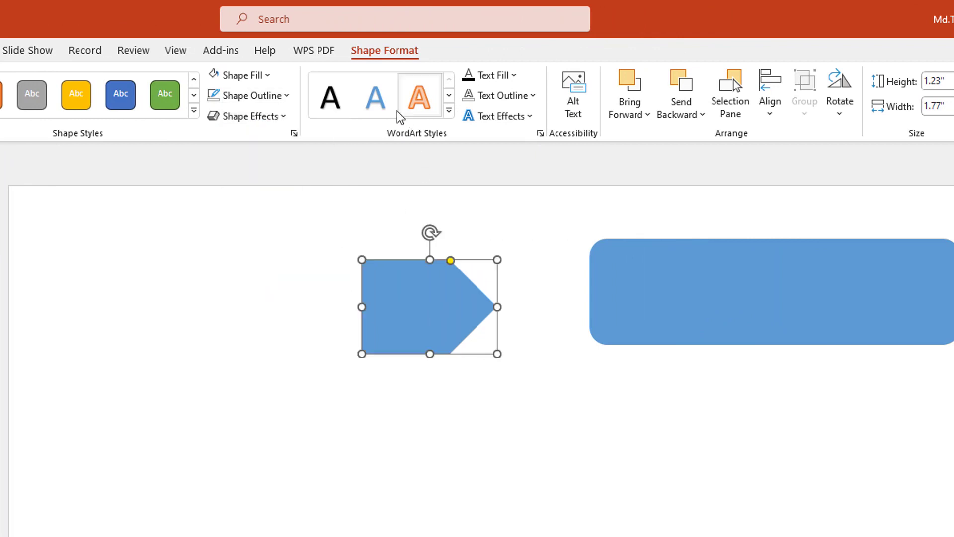
# Set the pentagon's height to 1.4", flip it to point left, and attach it to the rectangle's left end
pyautogui.click(678, 288)
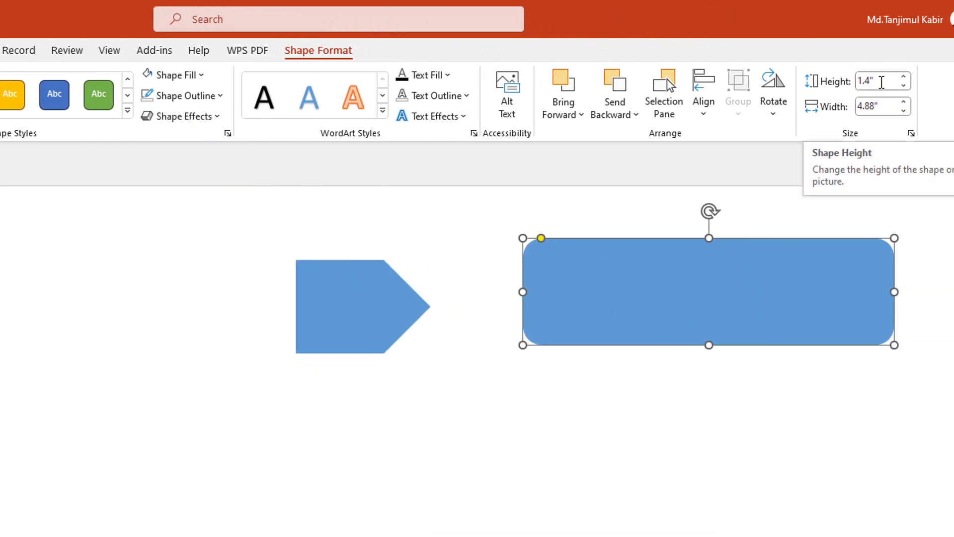
pyautogui.click(386, 289)
pyautogui.click(883, 85)
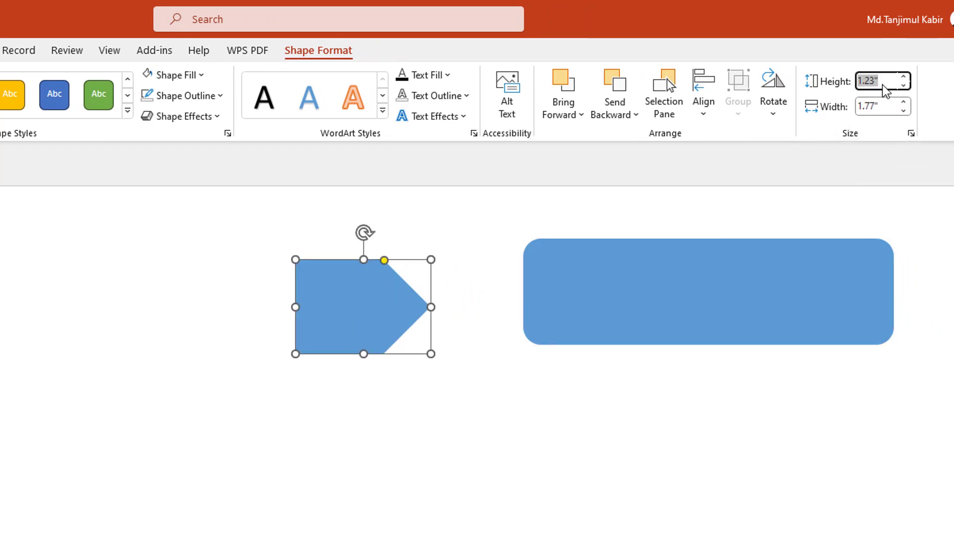
pyautogui.write('1.4')
pyautogui.press('Return')
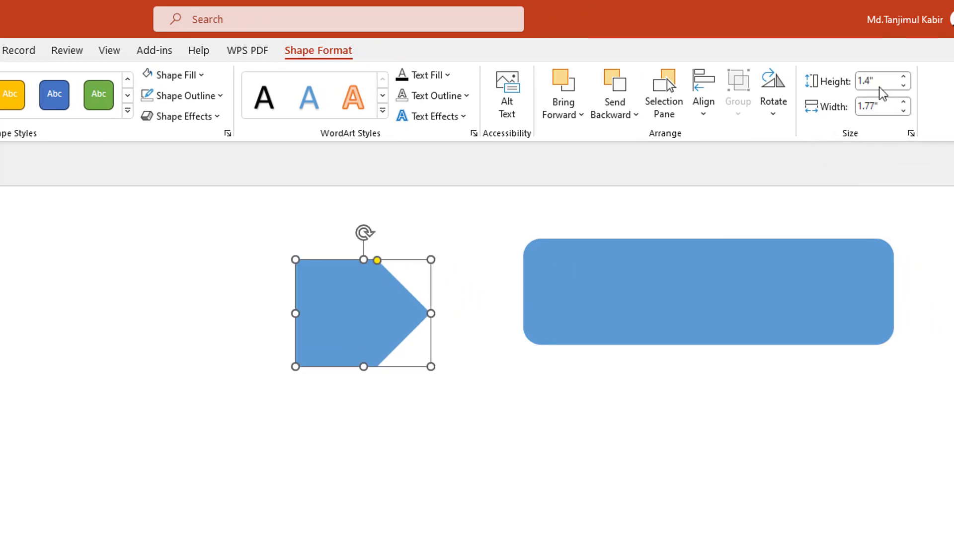
pyautogui.click(771, 120)
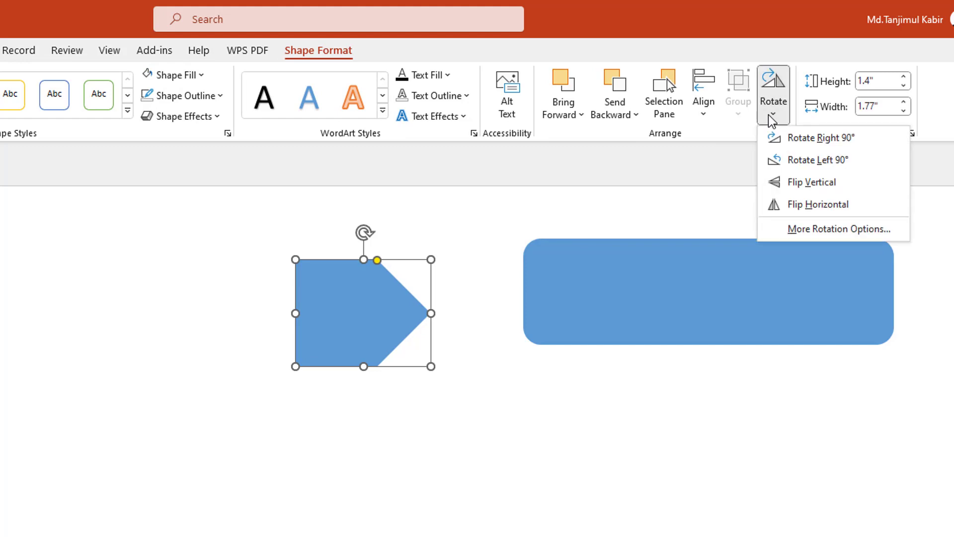
pyautogui.click(795, 204)
pyautogui.moveTo(363, 334); pyautogui.dragTo(520, 310)
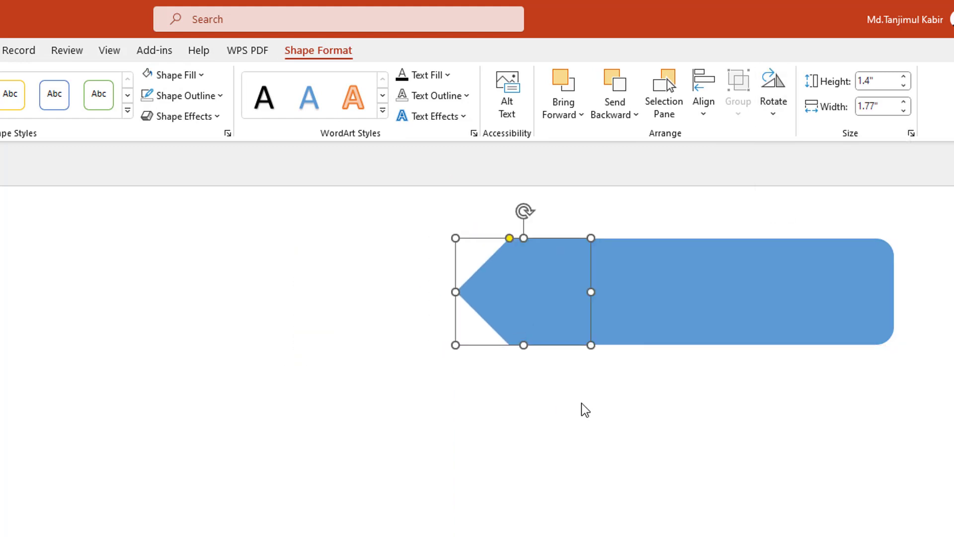
pyautogui.click(617, 409)
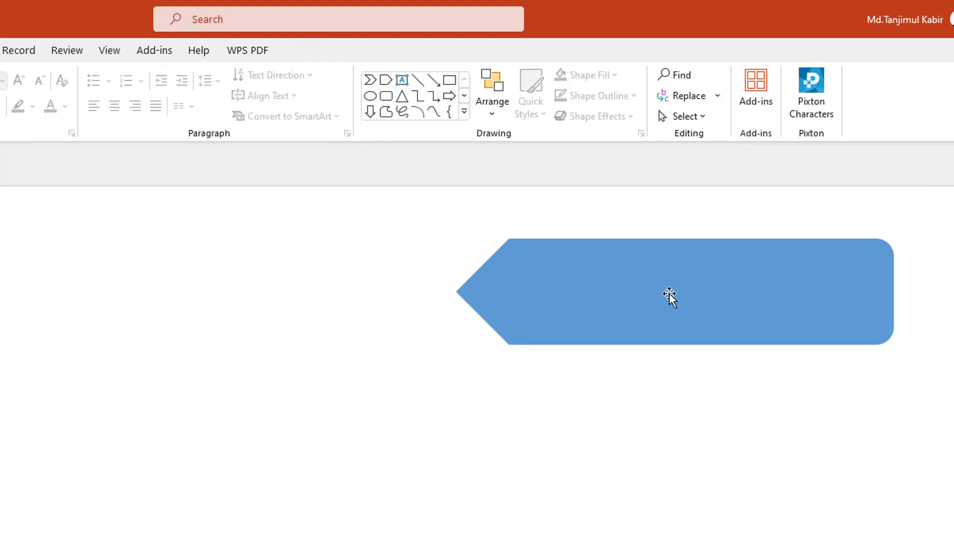
# Union the rounded rectangle and pentagon into one banner and move it higher on the slide
pyautogui.click(762, 296)
pyautogui.keyDown('shift'); pyautogui.click(496, 300); pyautogui.keyUp('shift')
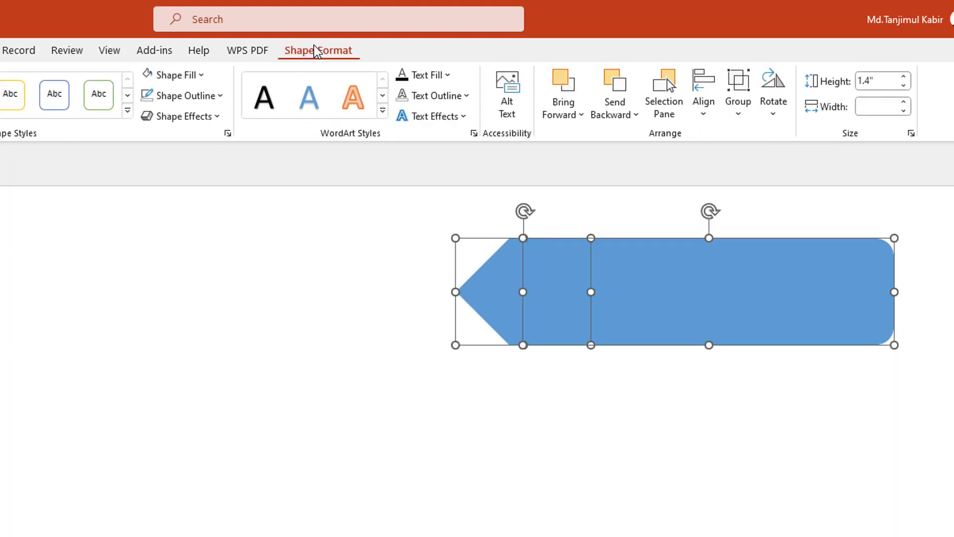
pyautogui.click(62, 116)
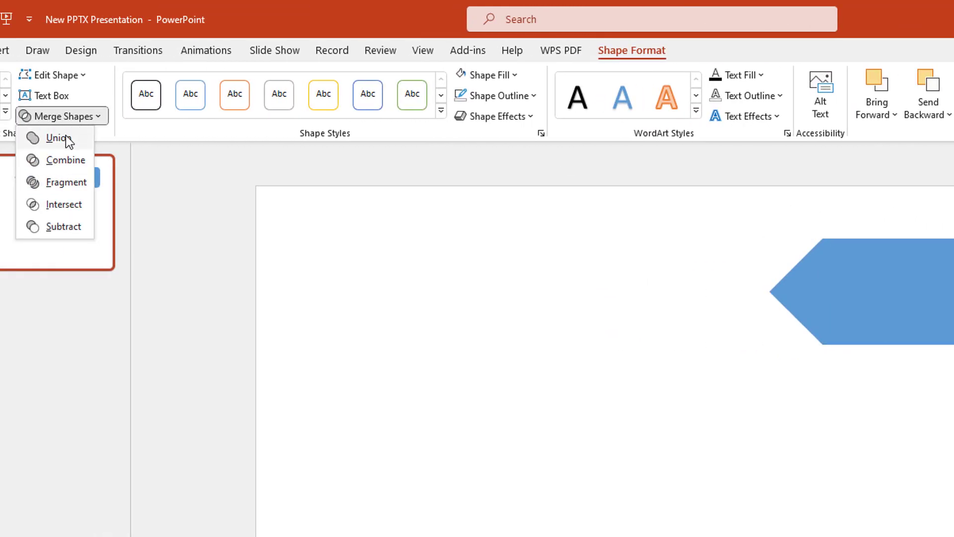
pyautogui.click(65, 138)
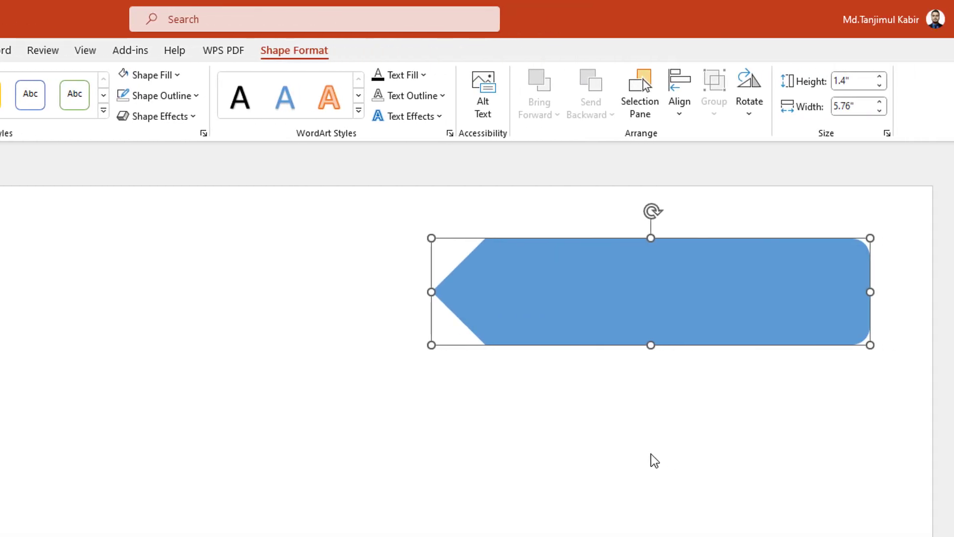
pyautogui.moveTo(671, 311)
pyautogui.mouseDown()
pyautogui.moveTo(670, 289)
pyautogui.moveTo(680, 400)
pyautogui.mouseUp()
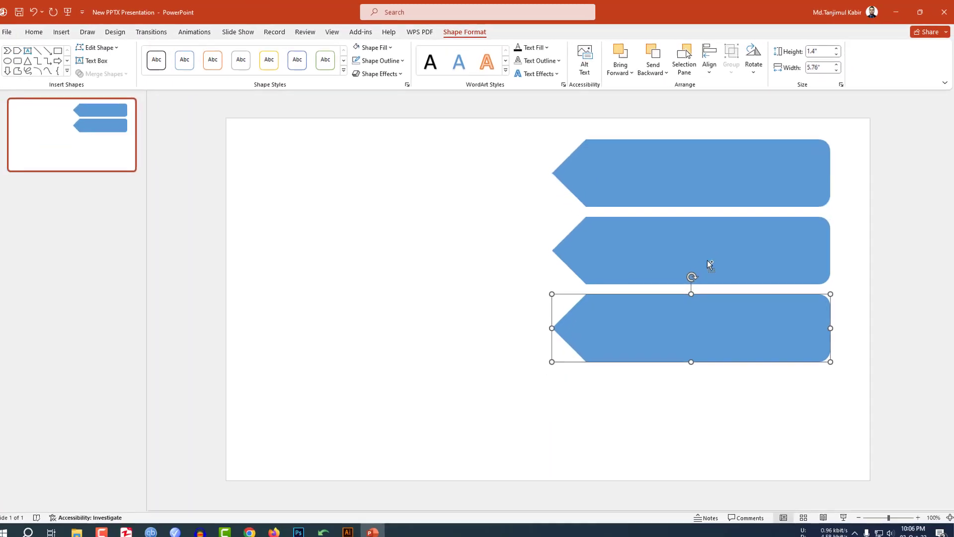
# Duplicate a fourth banner and nudge the lower banners slightly down
pyautogui.hotkey('ctrl', 'd')
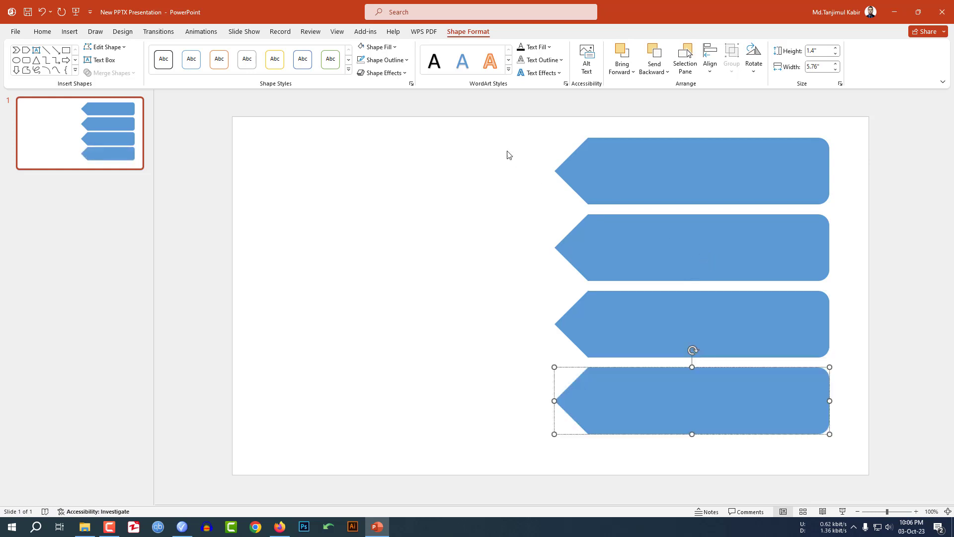
pyautogui.click(496, 130)
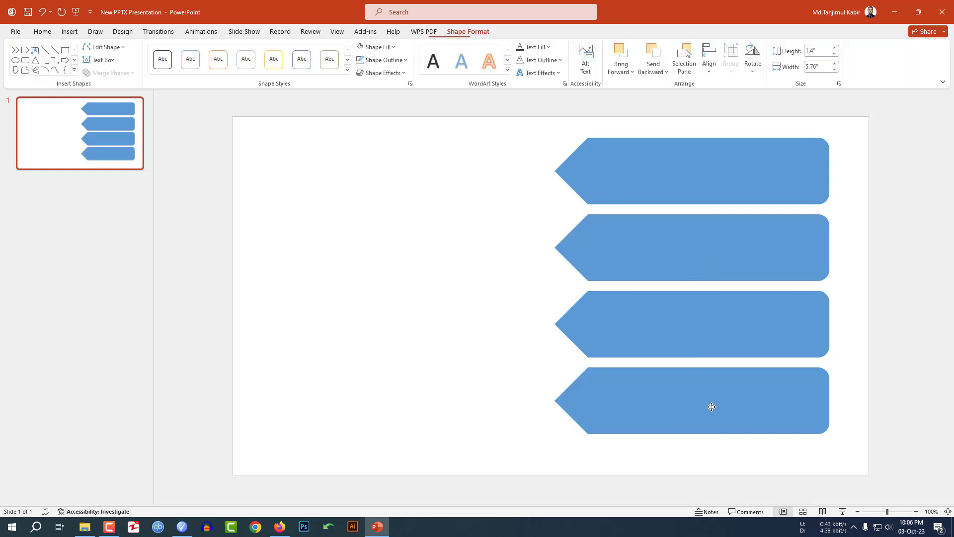
pyautogui.moveTo(712, 406); pyautogui.dragTo(711, 416)
pyautogui.moveTo(709, 328); pyautogui.dragTo(710, 337)
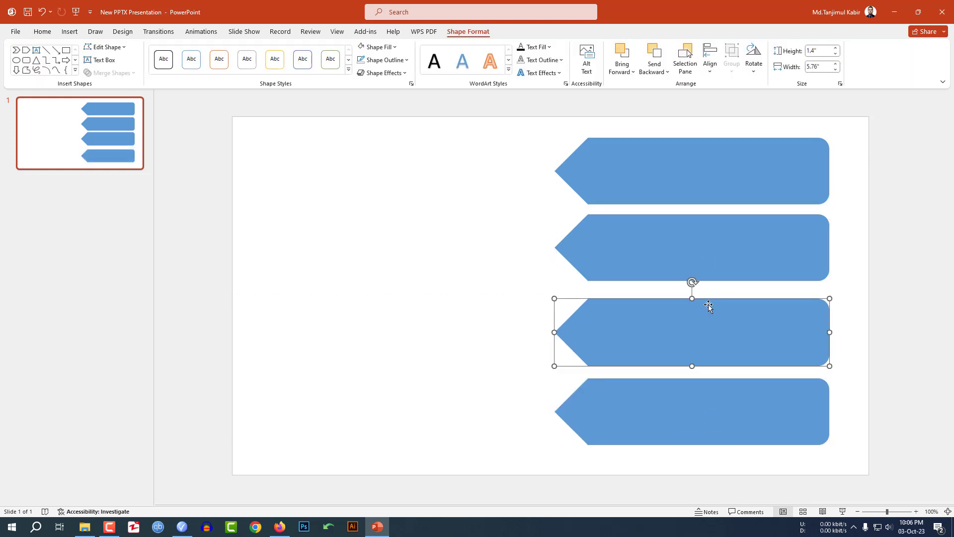
pyautogui.moveTo(751, 247); pyautogui.dragTo(752, 252)
# Distribute all four banners evenly top to bottom, then select the top banner
pyautogui.click(750, 190)
pyautogui.keyDown('shift'); pyautogui.click(742, 242); pyautogui.keyUp('shift')
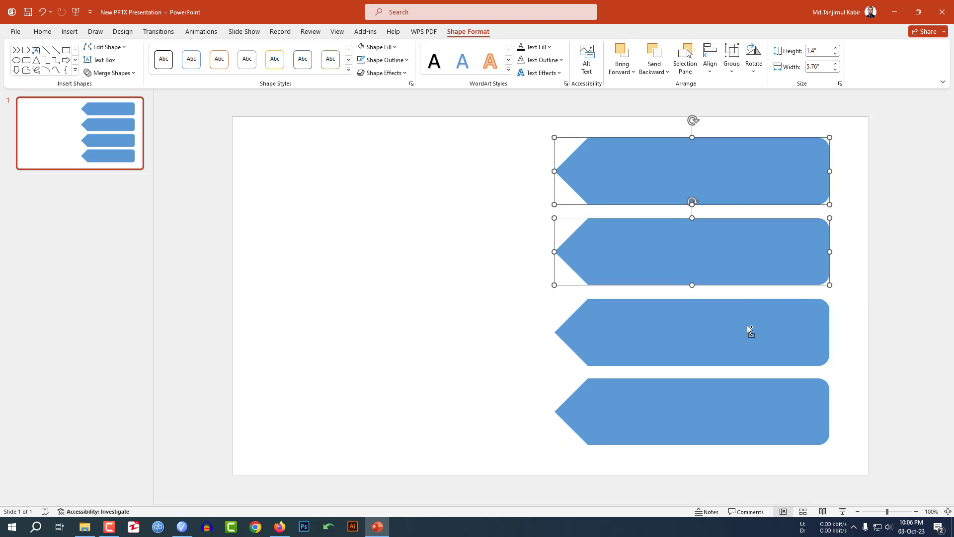
pyautogui.keyDown('shift'); pyautogui.click(747, 326); pyautogui.keyUp('shift')
pyautogui.keyDown('shift'); pyautogui.click(754, 405); pyautogui.keyUp('shift')
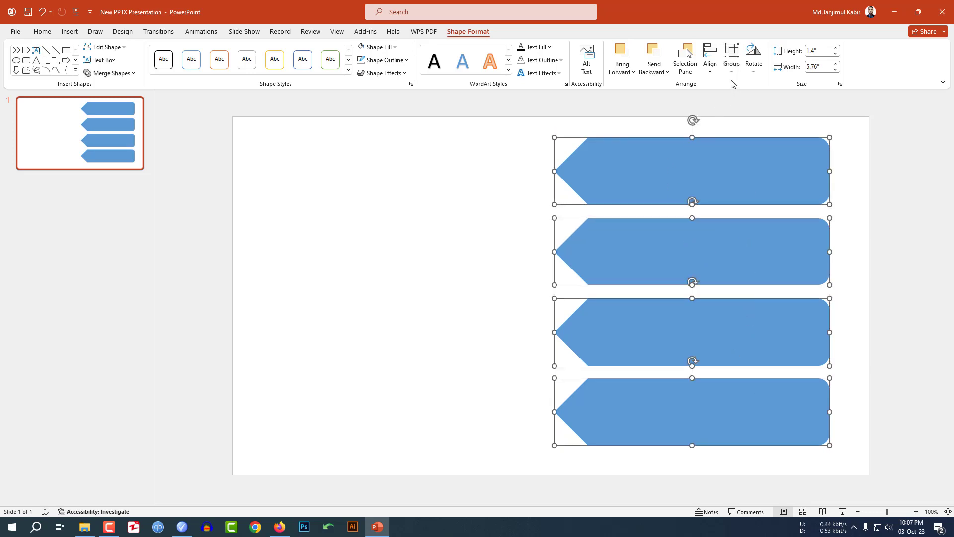
pyautogui.click(709, 59)
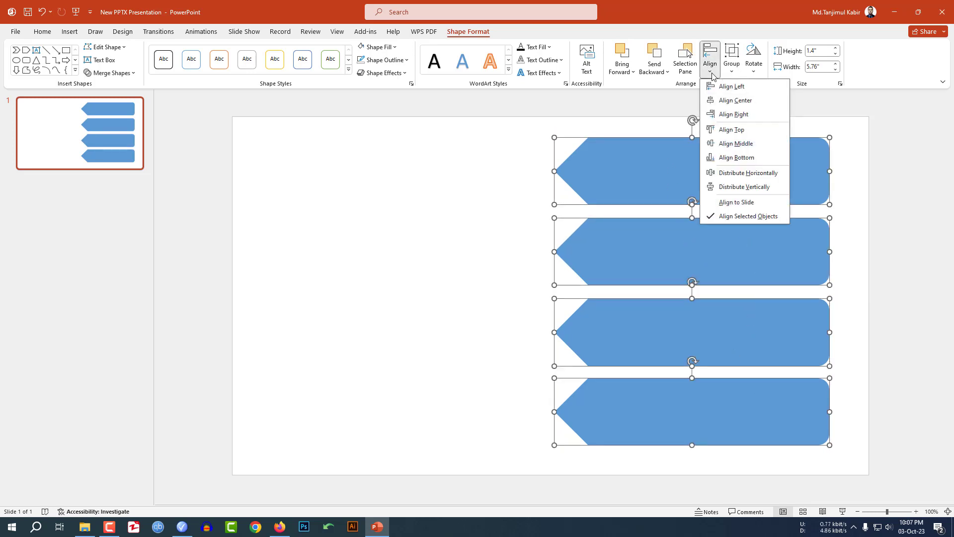
pyautogui.click(734, 187)
pyautogui.click(839, 258)
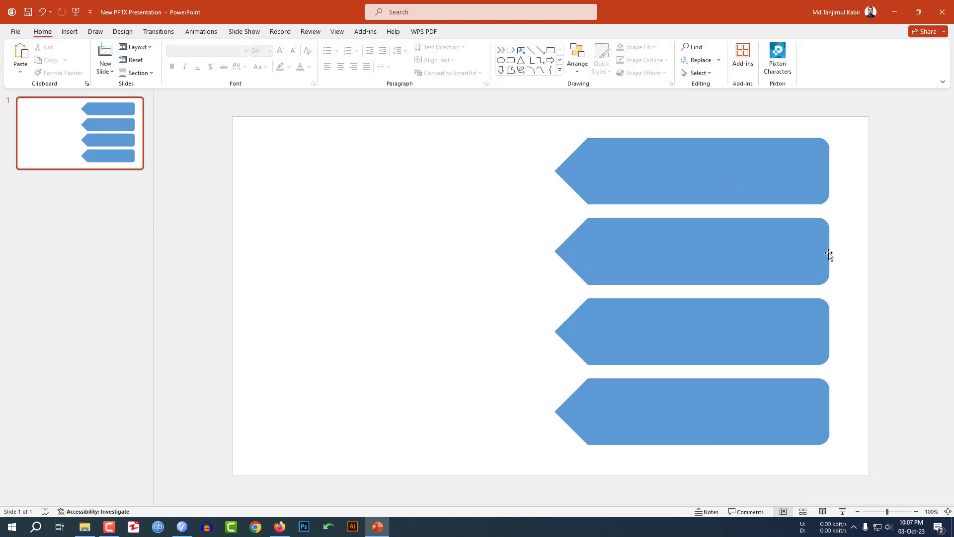
pyautogui.click(704, 203)
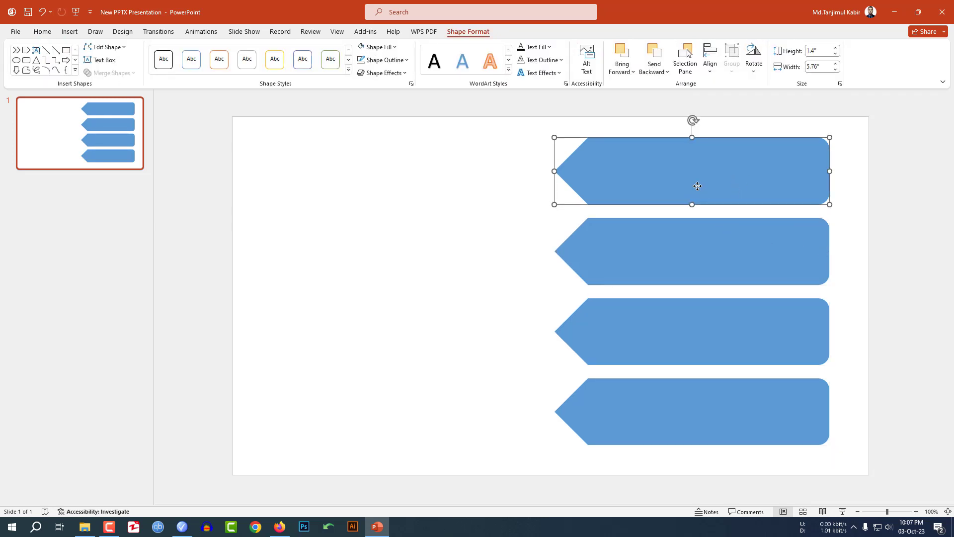
# Fill the top arrow banner with dark blue from the standard colour palette
pyautogui.rightClick(628, 179)
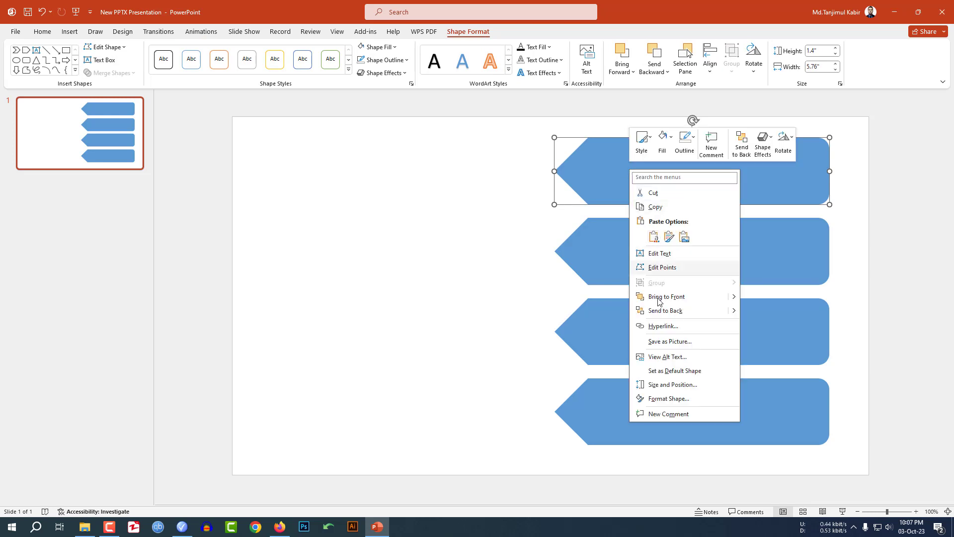
pyautogui.click(670, 397)
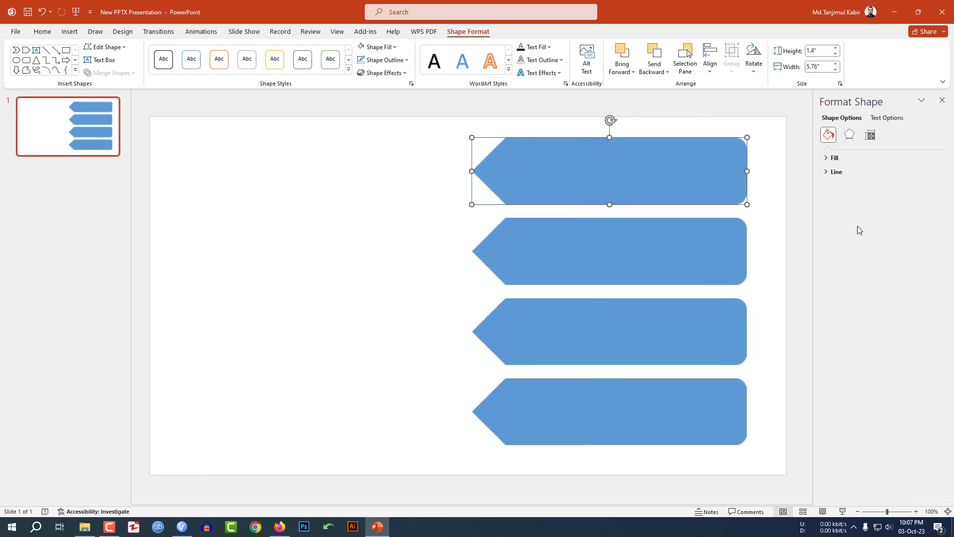
pyautogui.click(847, 160)
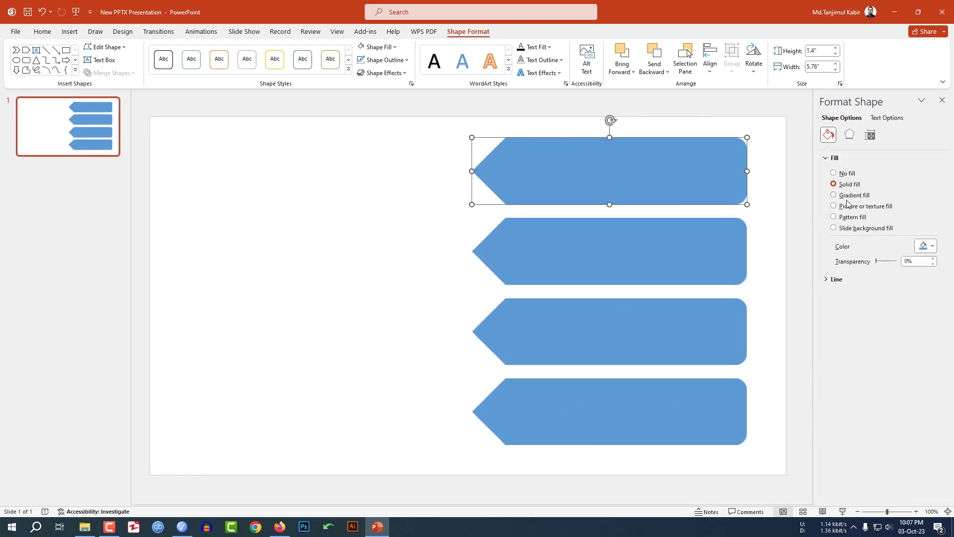
pyautogui.click(932, 246)
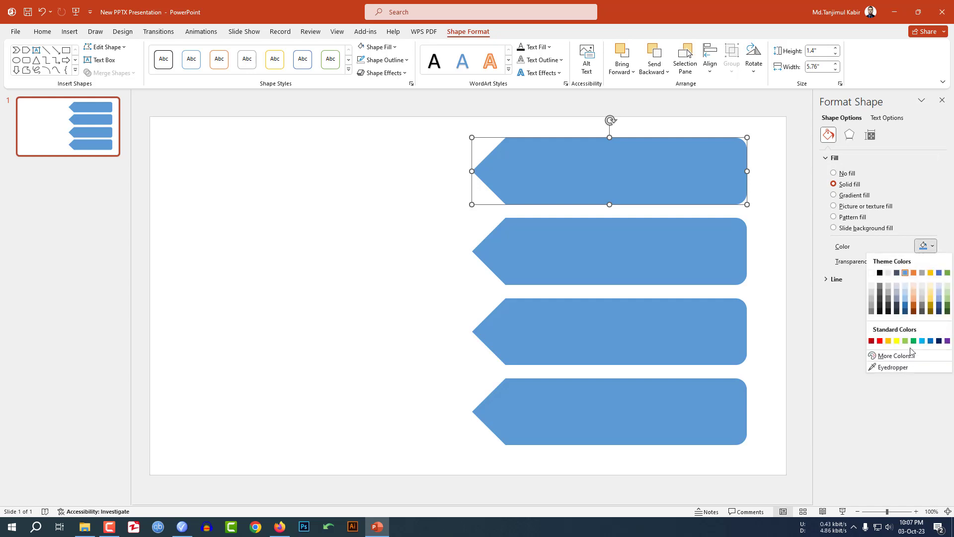
pyautogui.click(904, 362)
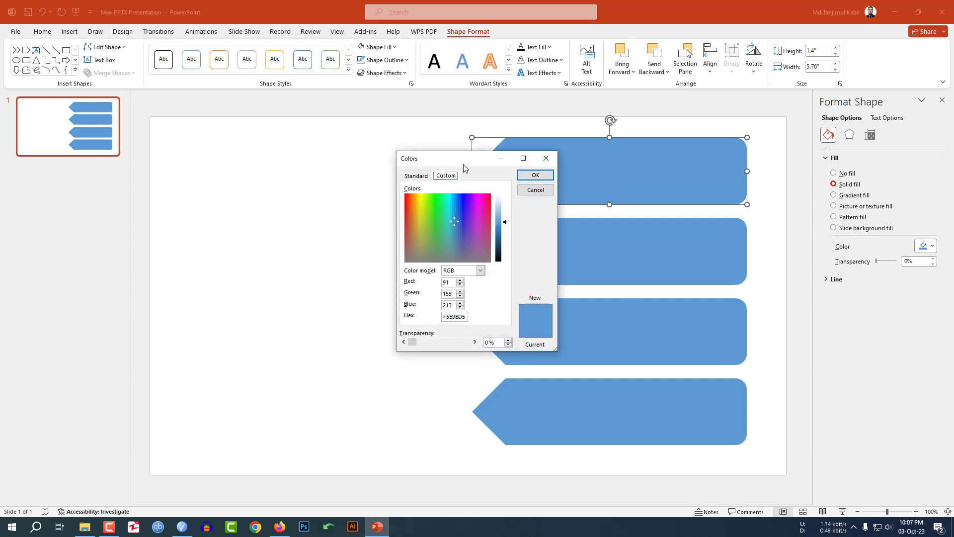
pyautogui.moveTo(464, 165); pyautogui.dragTo(230, 157)
pyautogui.click(183, 169)
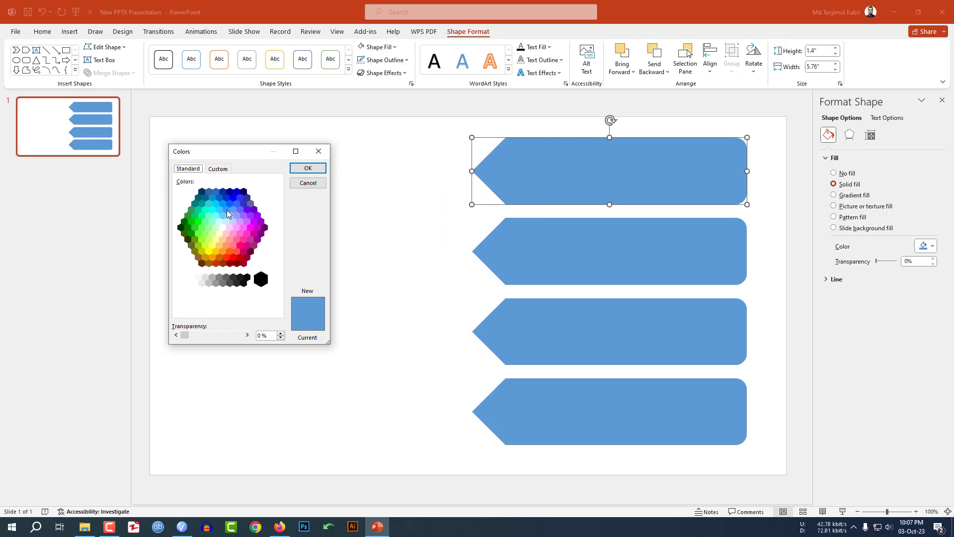
pyautogui.click(245, 204)
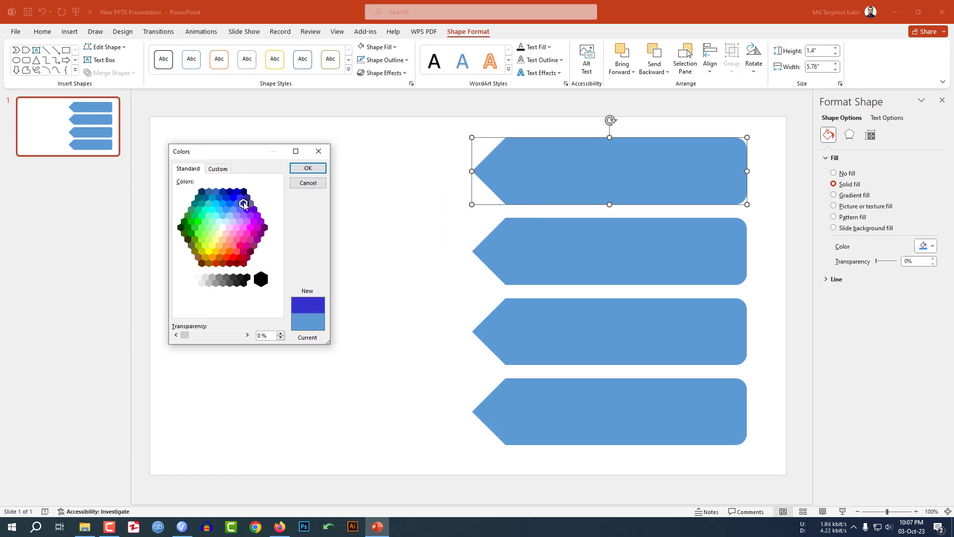
pyautogui.click(308, 168)
# Fill the second banner magenta and the third banner green
pyautogui.click(628, 247)
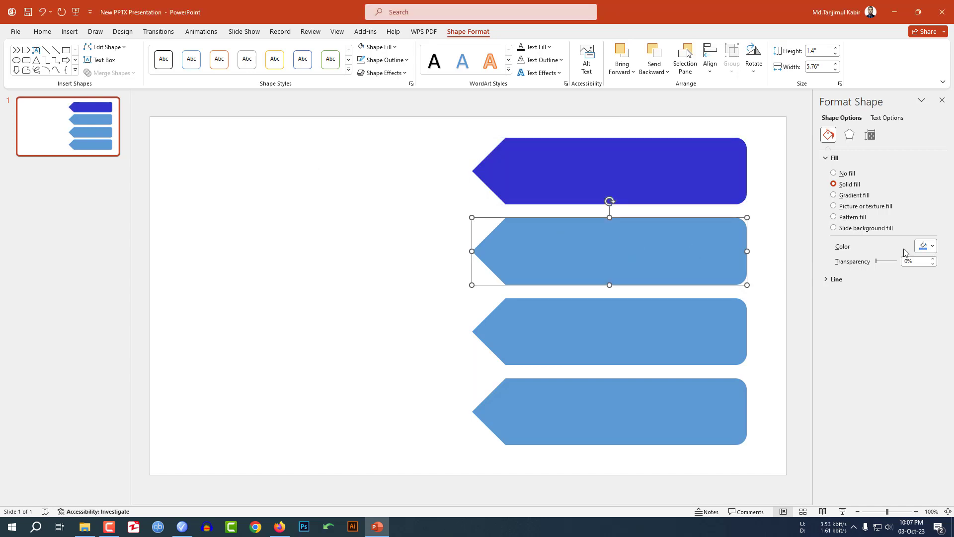
pyautogui.click(932, 245)
pyautogui.click(890, 387)
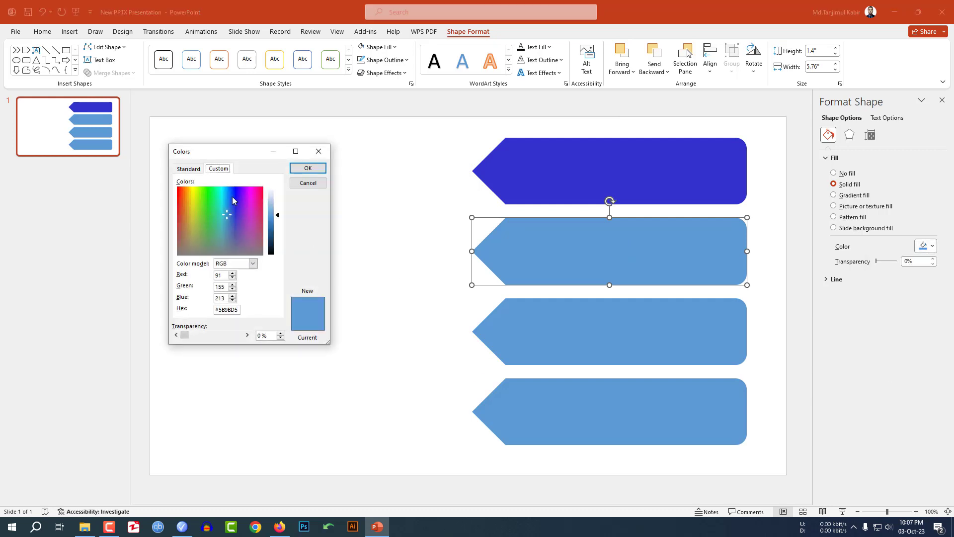
pyautogui.click(188, 169)
pyautogui.click(253, 232)
pyautogui.click(308, 168)
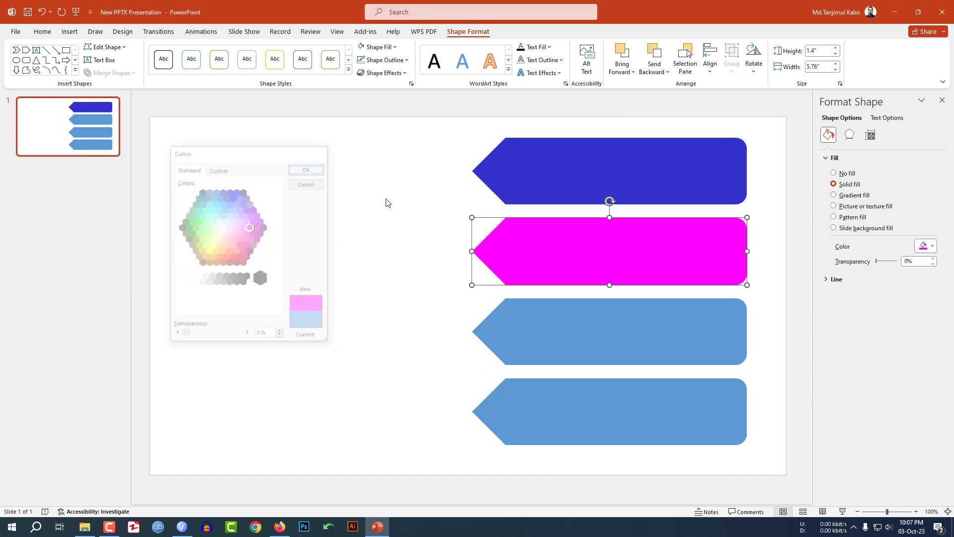
pyautogui.click(188, 217)
pyautogui.click(308, 168)
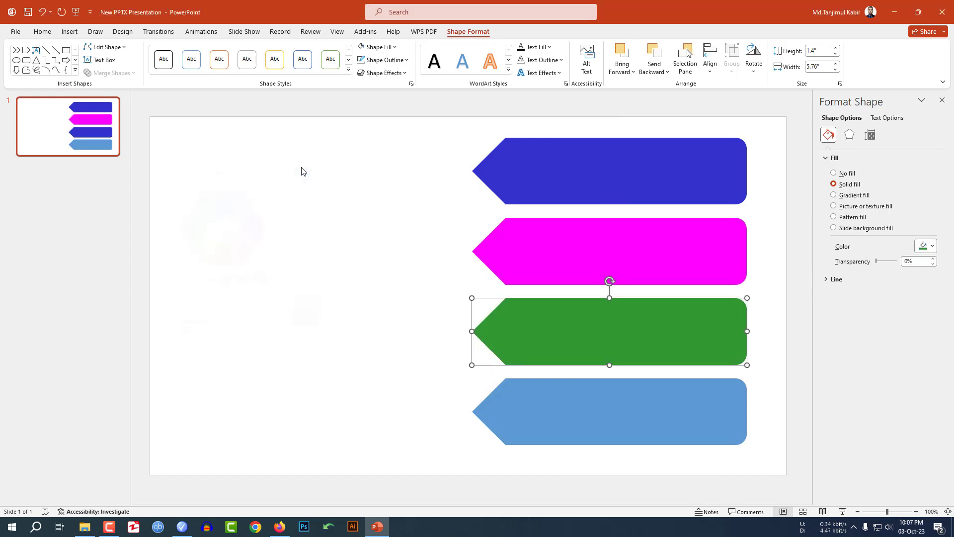
# Fill the fourth banner purple from the standard colour palette
pyautogui.click(603, 416)
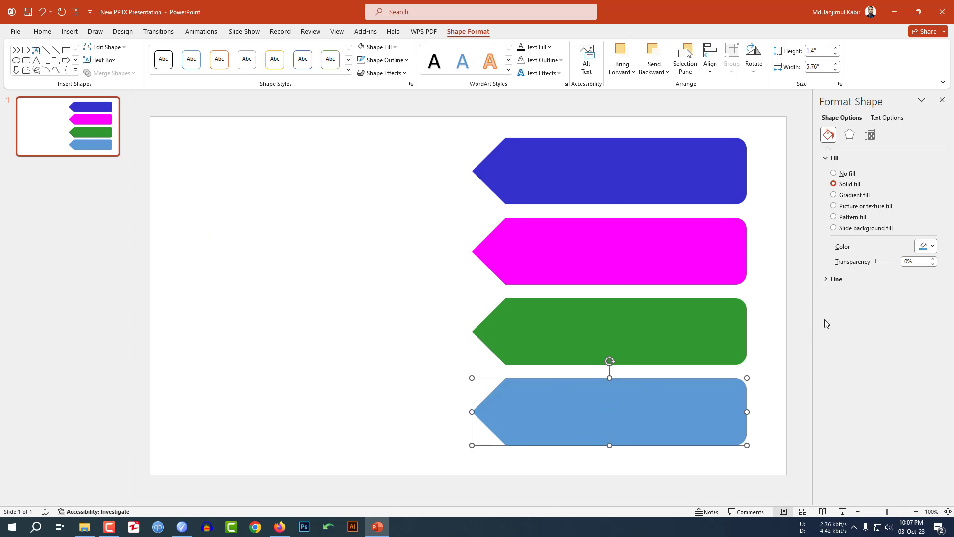
pyautogui.click(933, 246)
pyautogui.click(890, 386)
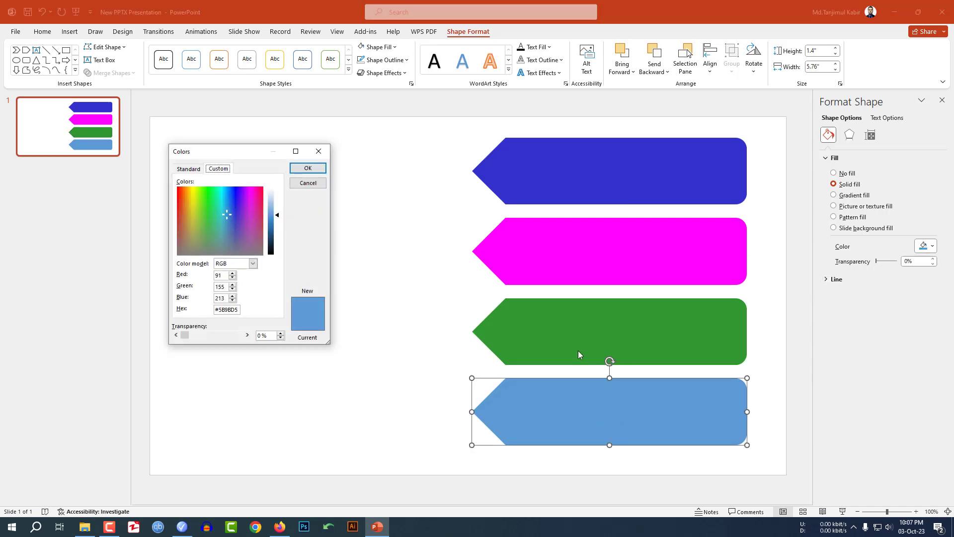
pyautogui.click(189, 169)
pyautogui.click(254, 209)
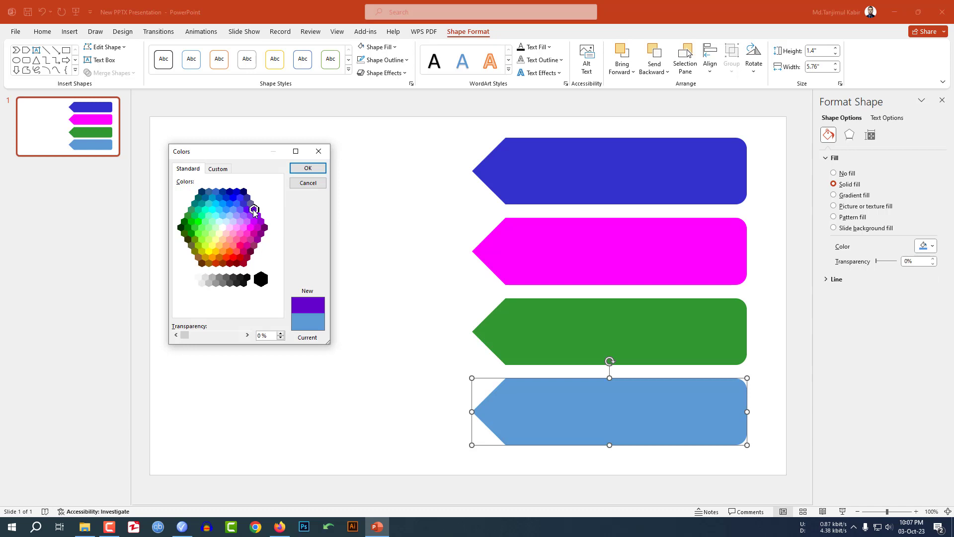
pyautogui.click(308, 168)
# Change the second banner's fill from magenta to maroon
pyautogui.click(369, 269)
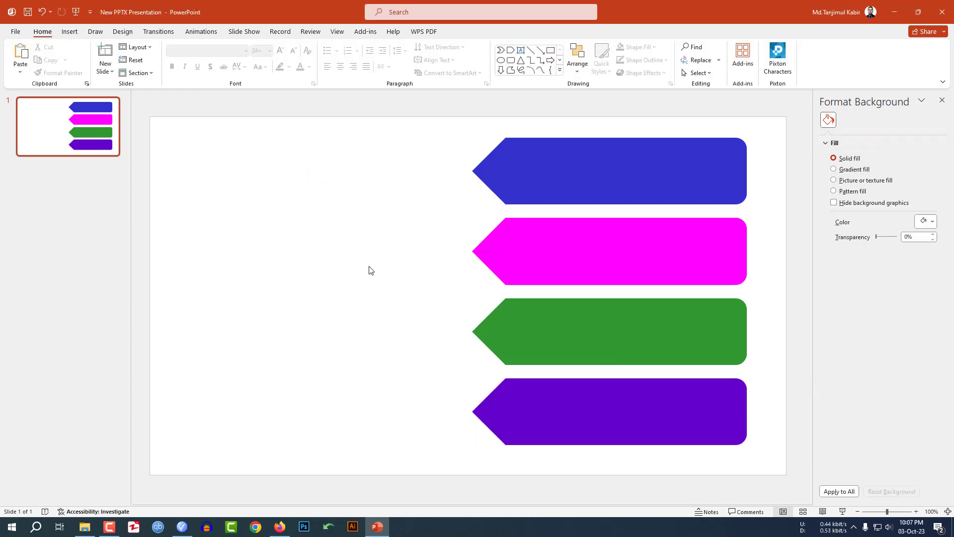
pyautogui.click(622, 245)
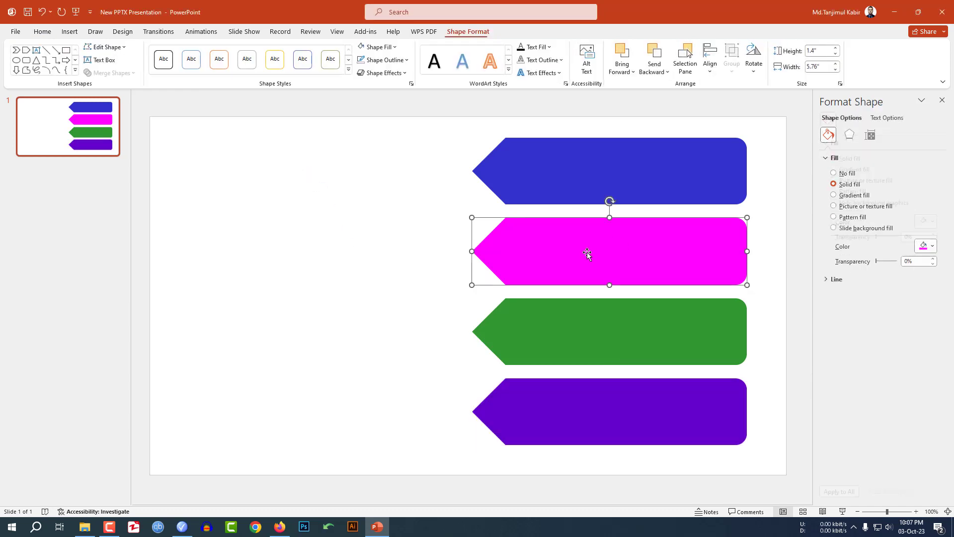
pyautogui.click(932, 247)
pyautogui.click(895, 384)
pyautogui.click(248, 251)
pyautogui.click(308, 171)
pyautogui.click(347, 242)
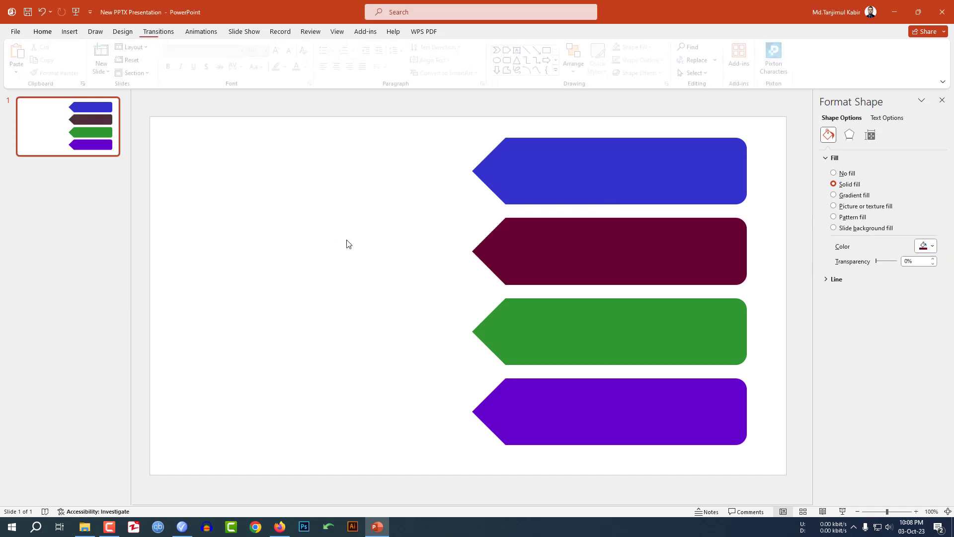
# Draw an outline-free chevron, flip it to point left, and place it against the top banner's point
pyautogui.click(69, 33)
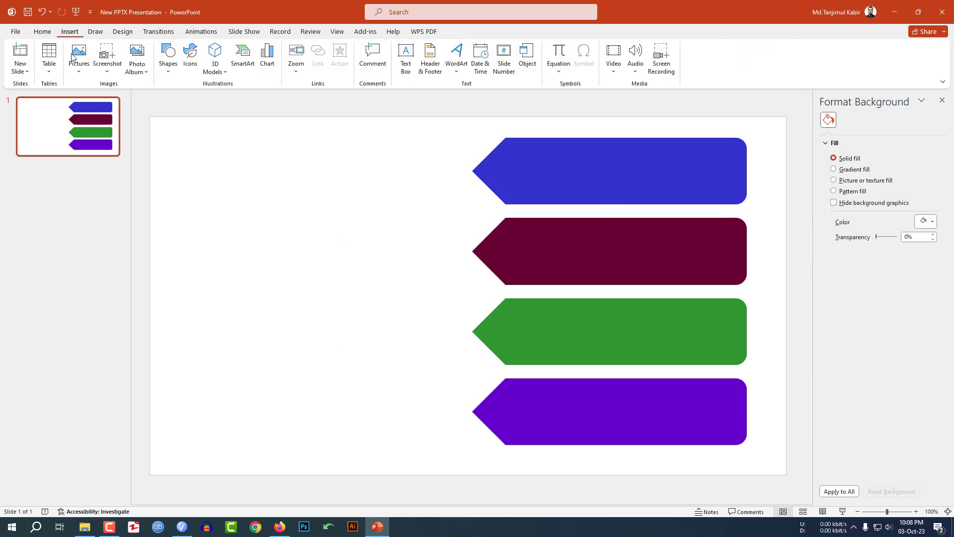
pyautogui.click(168, 74)
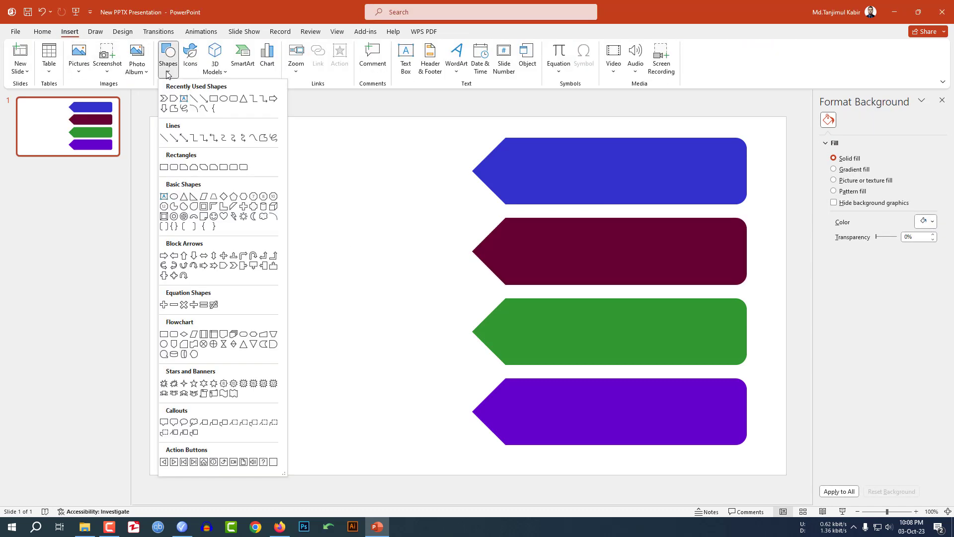
pyautogui.click(234, 267)
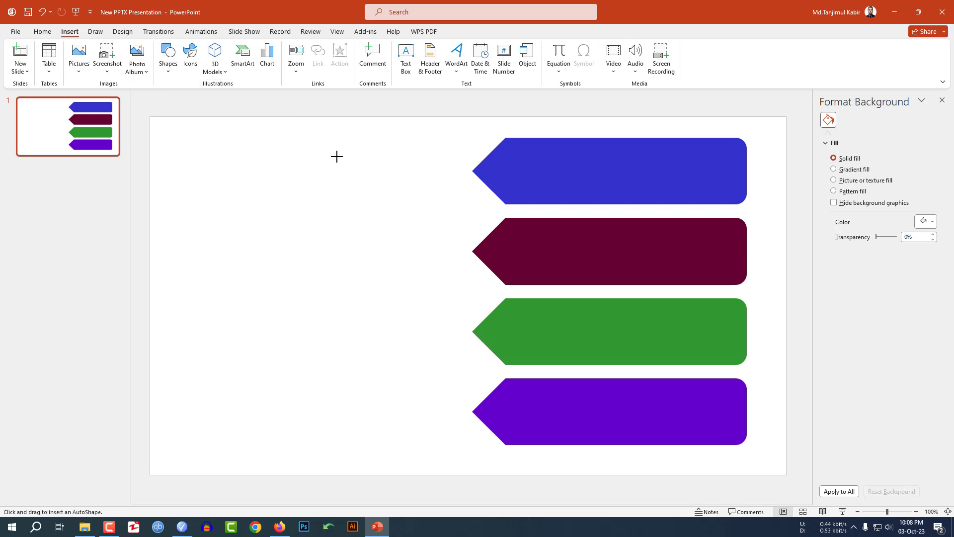
pyautogui.moveTo(334, 151); pyautogui.dragTo(410, 217)
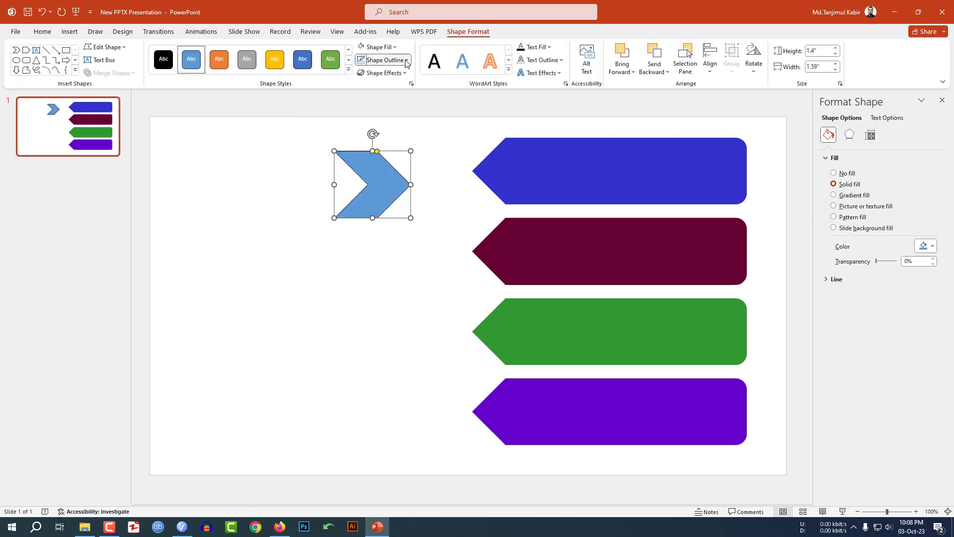
pyautogui.click(406, 60)
pyautogui.click(394, 196)
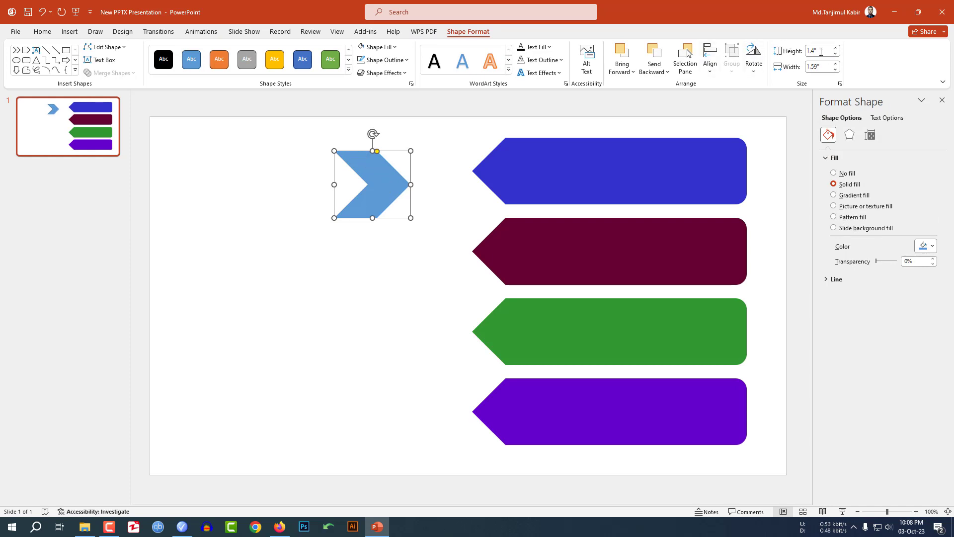
pyautogui.click(754, 67)
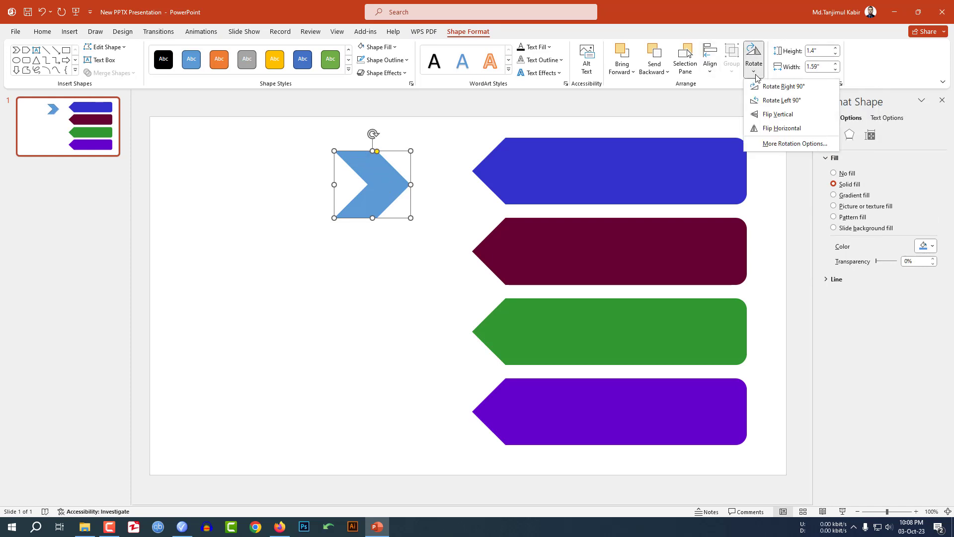
pyautogui.click(778, 128)
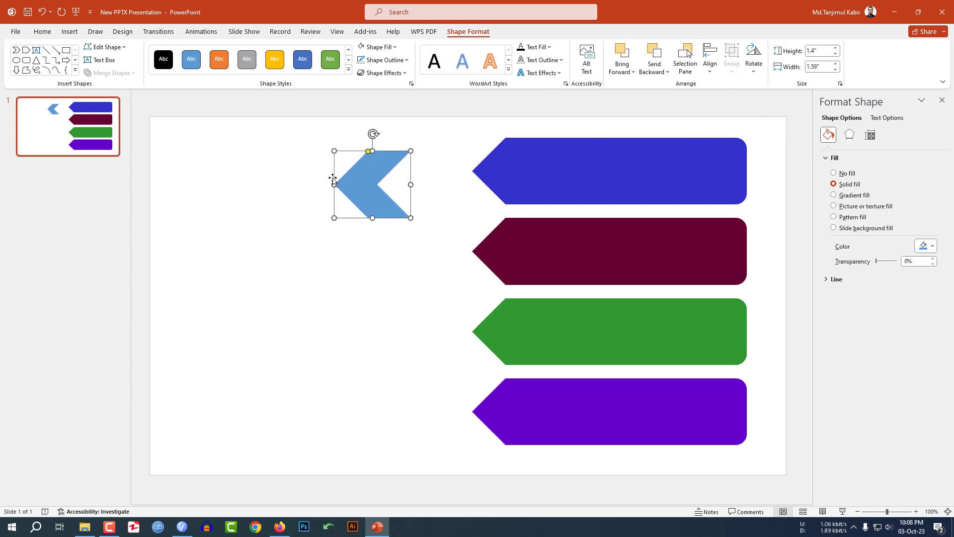
pyautogui.moveTo(376, 183)
pyautogui.mouseDown()
pyautogui.moveTo(419, 166)
pyautogui.moveTo(447, 170)
pyautogui.mouseUp()
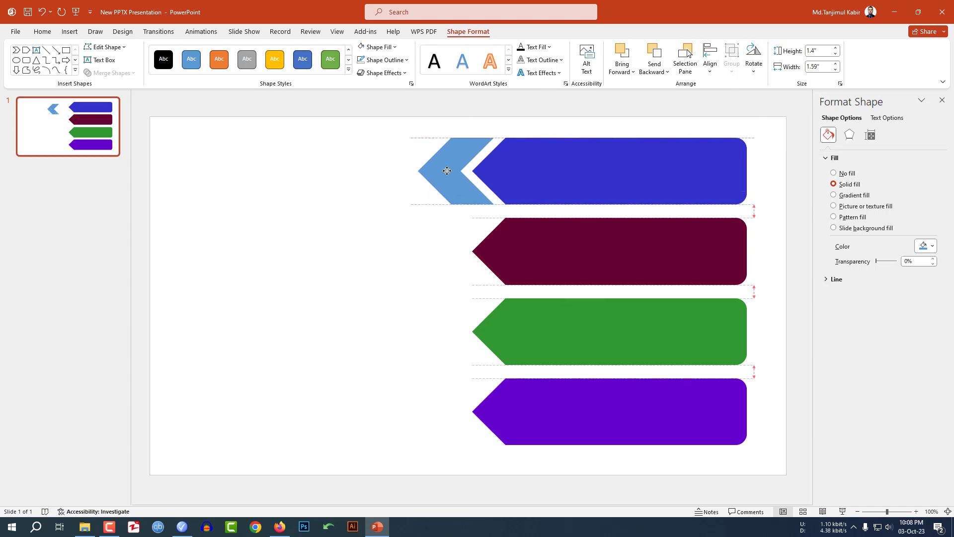
pyautogui.moveTo(447, 170)
pyautogui.mouseDown()
pyautogui.moveTo(458, 178)
pyautogui.moveTo(447, 177)
pyautogui.mouseUp()
# Fill the chevron light grey and copy it beside the maroon, green and purple banners
pyautogui.click(377, 47)
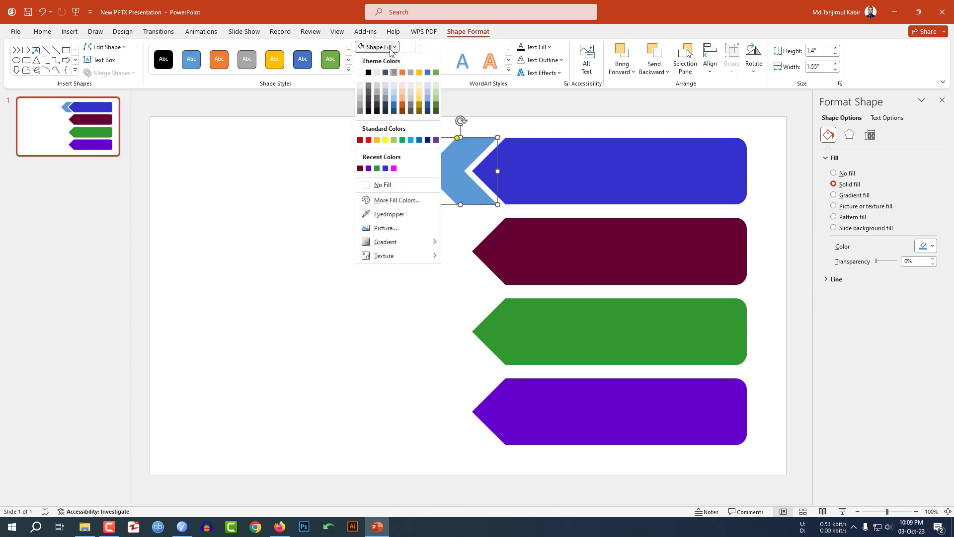
pyautogui.click(361, 95)
pyautogui.click(358, 127)
pyautogui.click(467, 175)
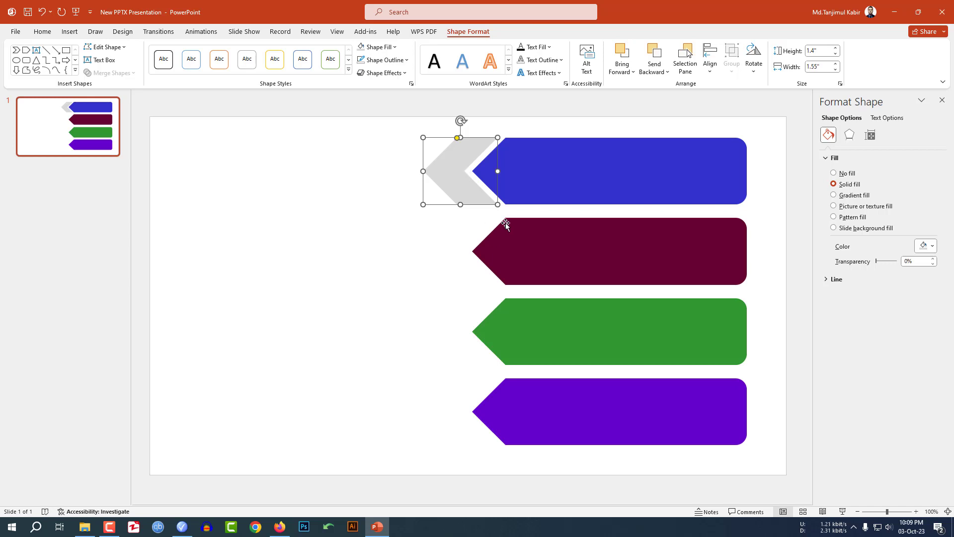
pyautogui.moveTo(465, 179)
pyautogui.keyDown('ctrl'); pyautogui.mouseDown()
pyautogui.moveTo(441, 260)
pyautogui.moveTo(458, 264)
pyautogui.mouseUp(); pyautogui.keyUp('ctrl')
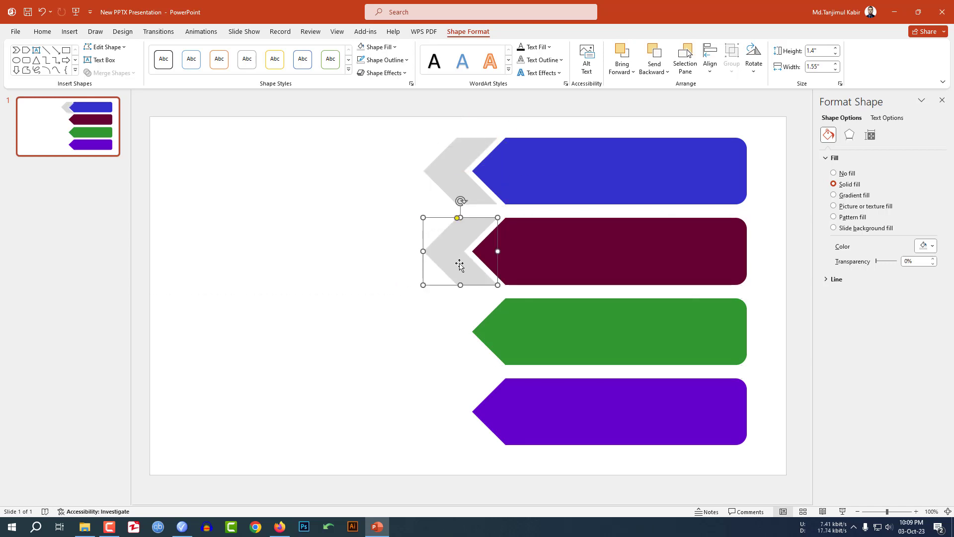
pyautogui.hotkey('ctrl', 'd')
pyautogui.hotkey('ctrl', 'd')
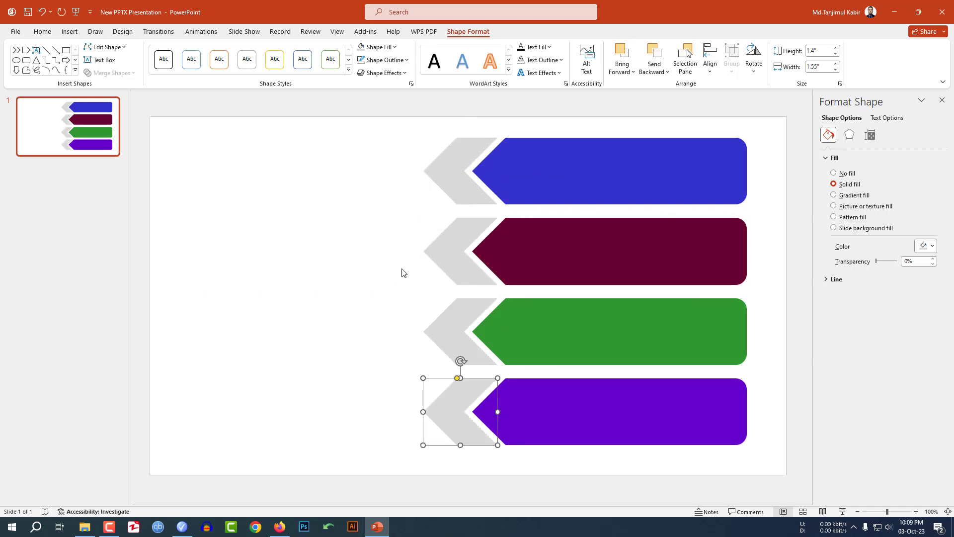
pyautogui.click(401, 272)
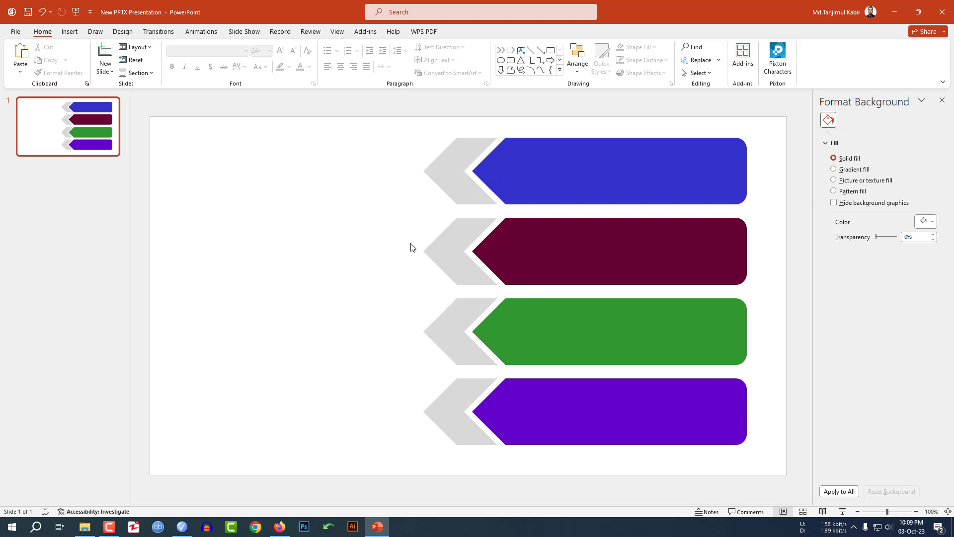
# Add a text box reading '01' in the blue banner, set in Anton at 44 pt
pyautogui.click(70, 31)
pyautogui.click(168, 58)
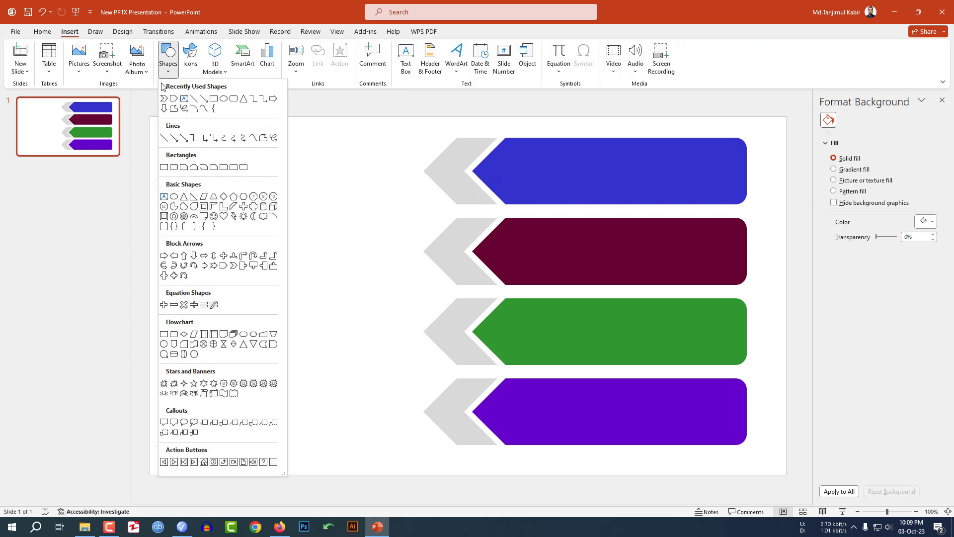
pyautogui.click(184, 98)
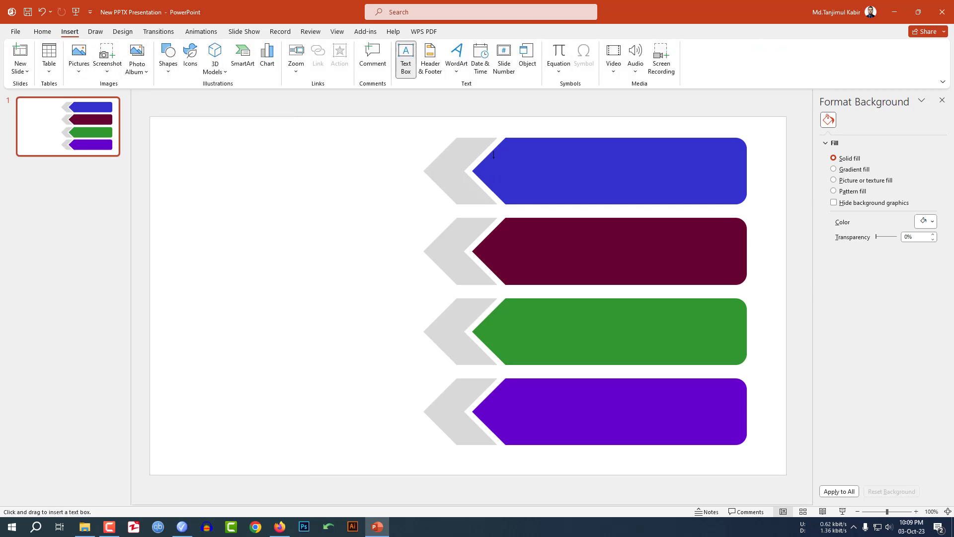
pyautogui.moveTo(543, 179); pyautogui.dragTo(544, 180)
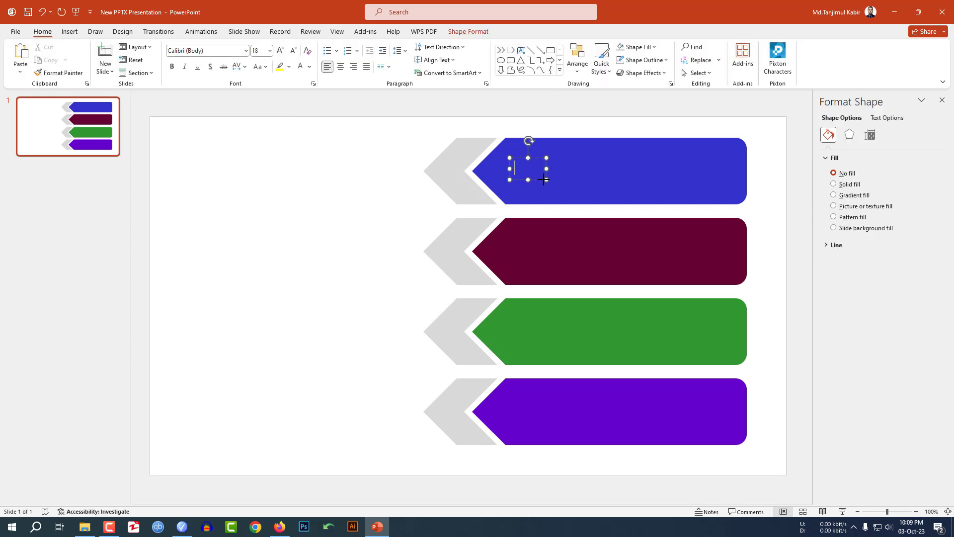
pyautogui.write('01')
pyautogui.hotkey('ctrl', 'a')
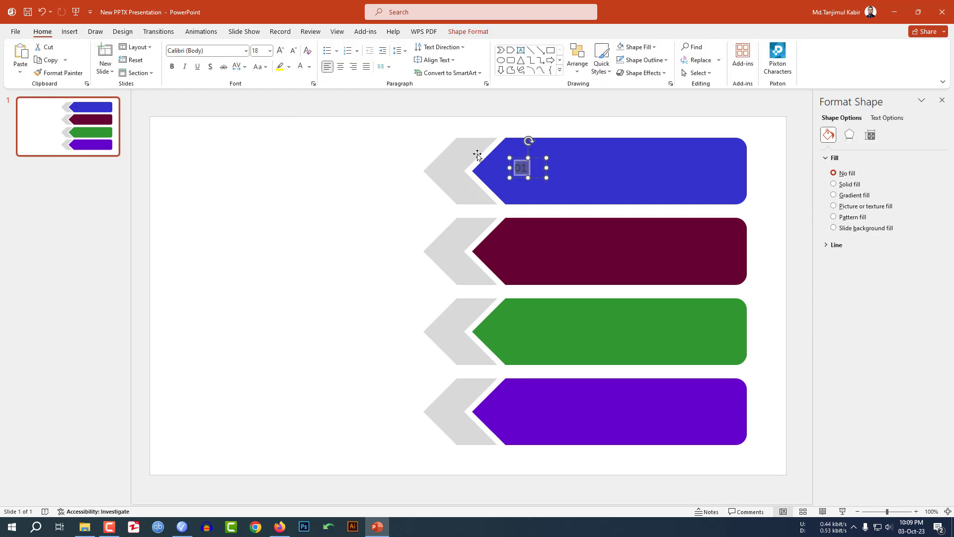
pyautogui.click(230, 52)
pyautogui.write('R')
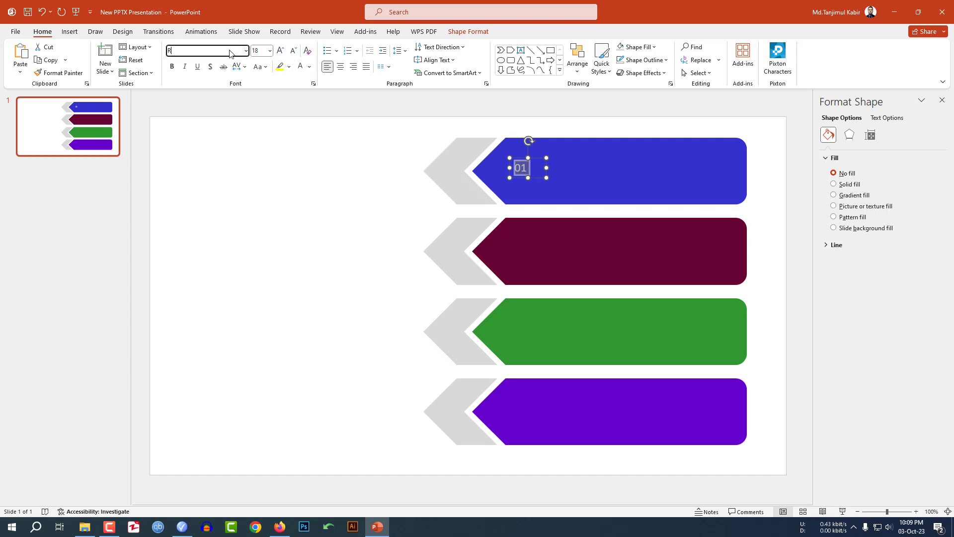
pyautogui.write('Anton')
pyautogui.press('Return')
pyautogui.click(280, 50)
pyautogui.click(280, 50)
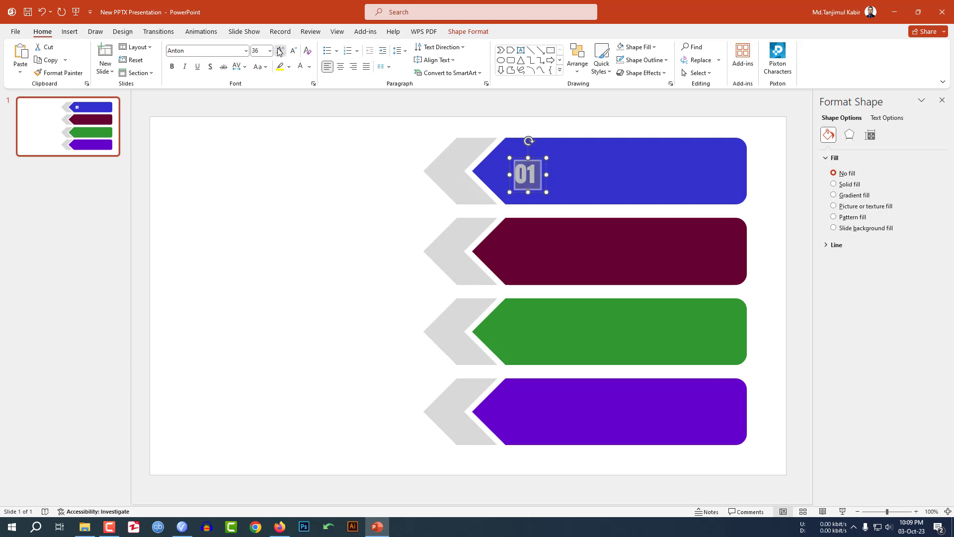
pyautogui.click(280, 50)
pyautogui.click(530, 192)
pyautogui.hotkey('ctrl', ']')
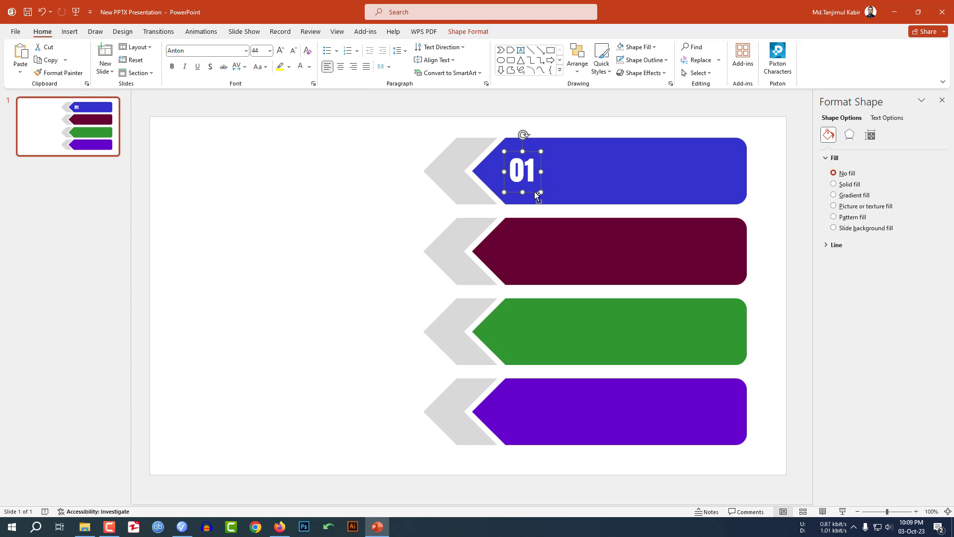
# Copy the 01 box into the lower banners and renumber them 02 and 03
pyautogui.moveTo(536, 194); pyautogui.dragTo(535, 275)
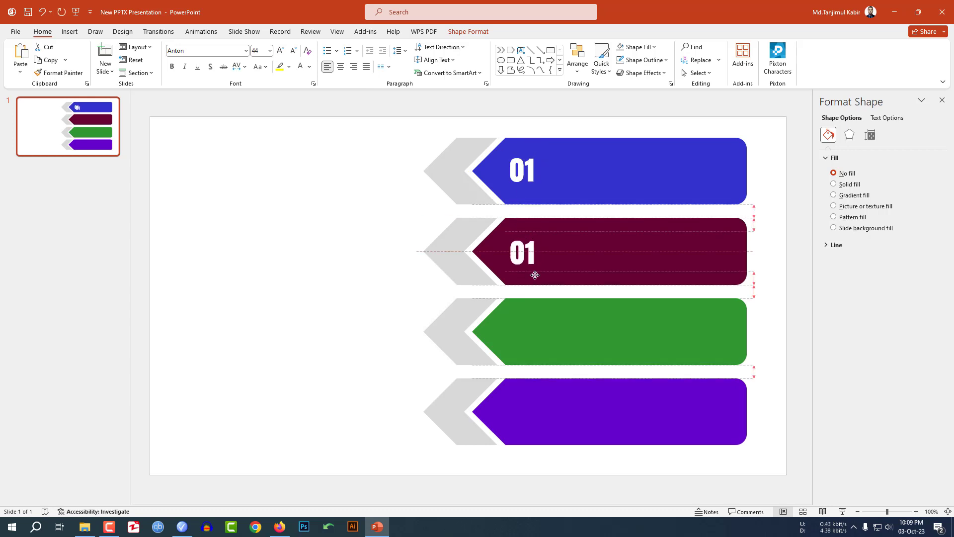
pyautogui.doubleClick(522, 252)
pyautogui.write('02')
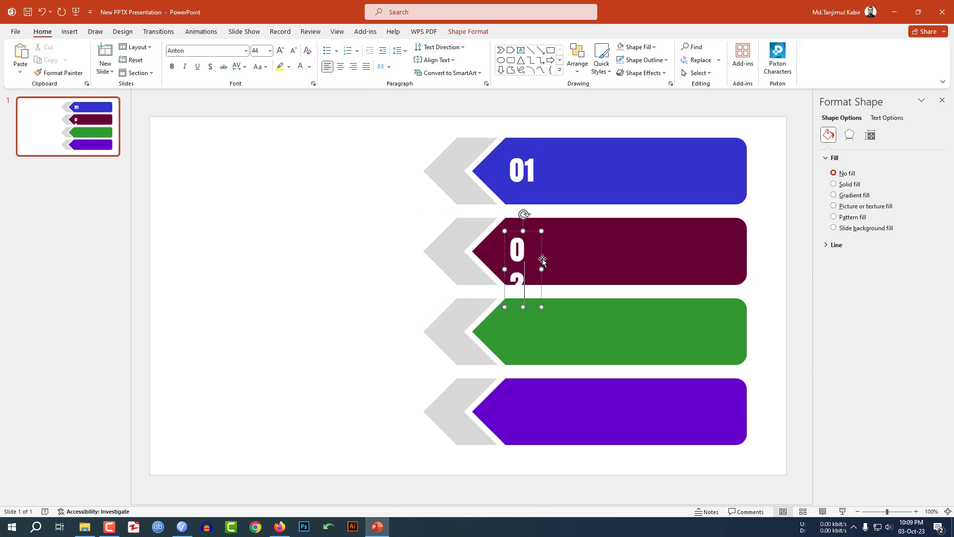
pyautogui.moveTo(543, 270); pyautogui.dragTo(547, 271)
pyautogui.hotkey('ctrl', 'd')
pyautogui.hotkey('ctrl', 'd')
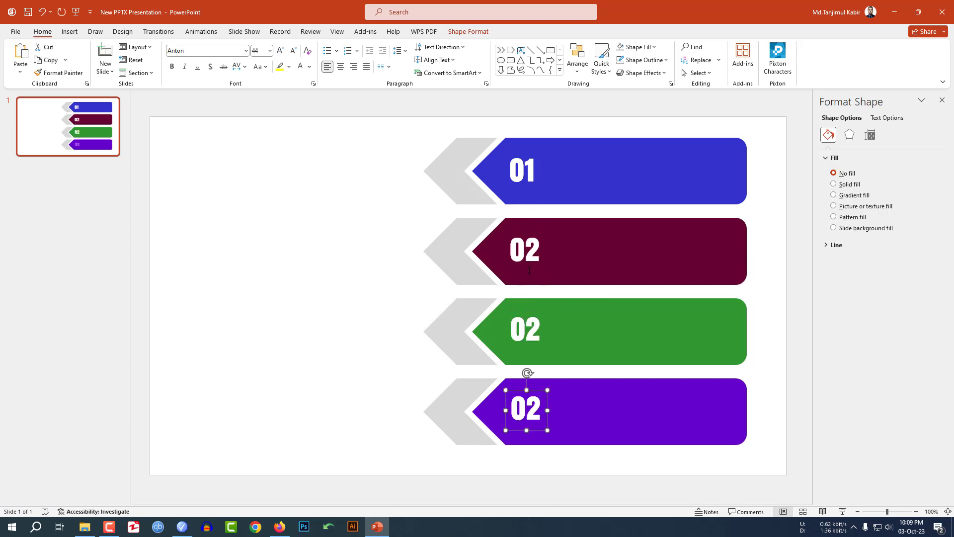
pyautogui.click(533, 328)
pyautogui.doubleClick(538, 332)
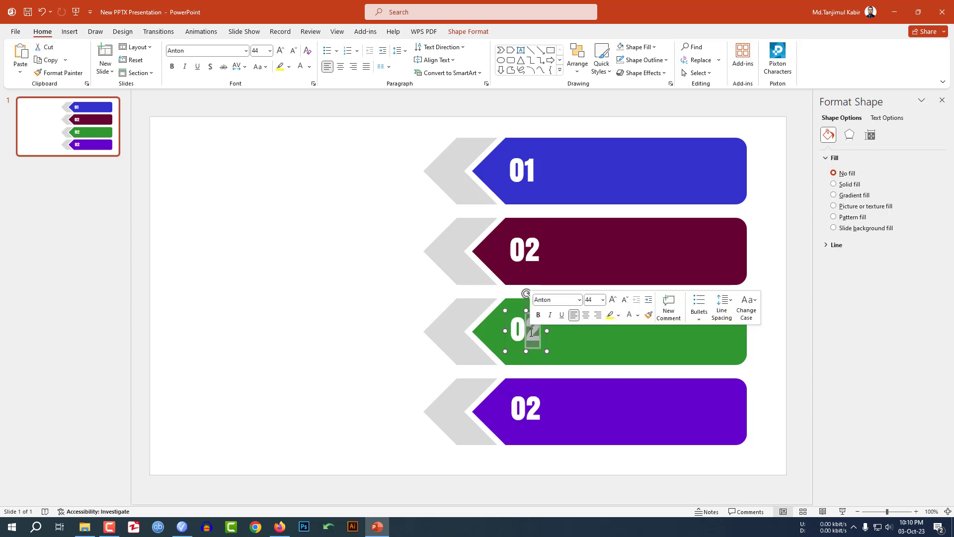
pyautogui.write('03')
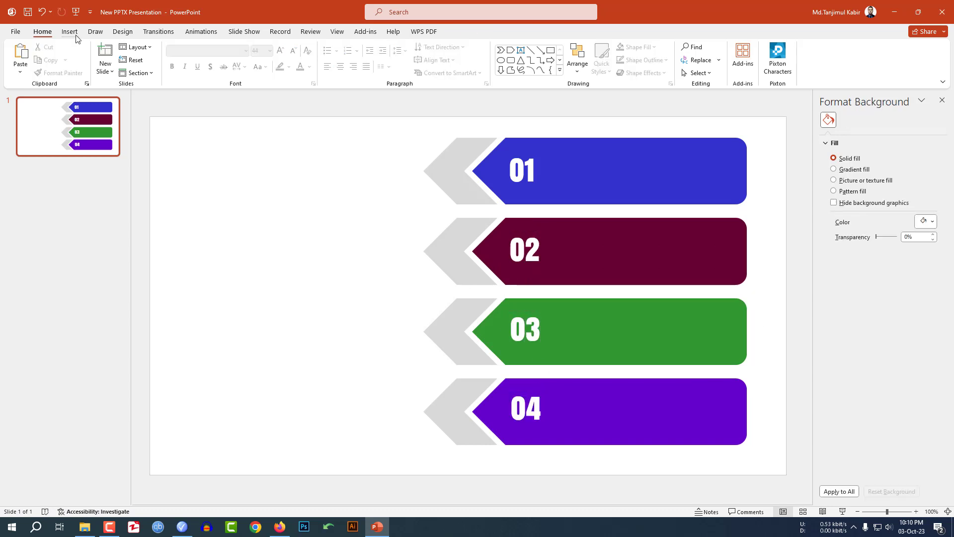
pyautogui.click(70, 32)
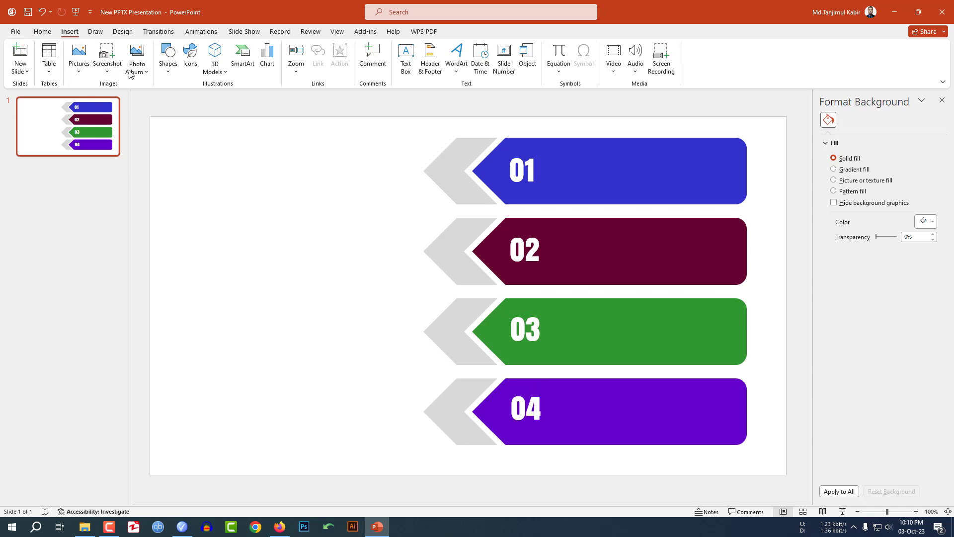
# Add a text box with 'The quick brown fox jumps over the lazy dog.' beside 01
pyautogui.click(168, 59)
pyautogui.click(183, 100)
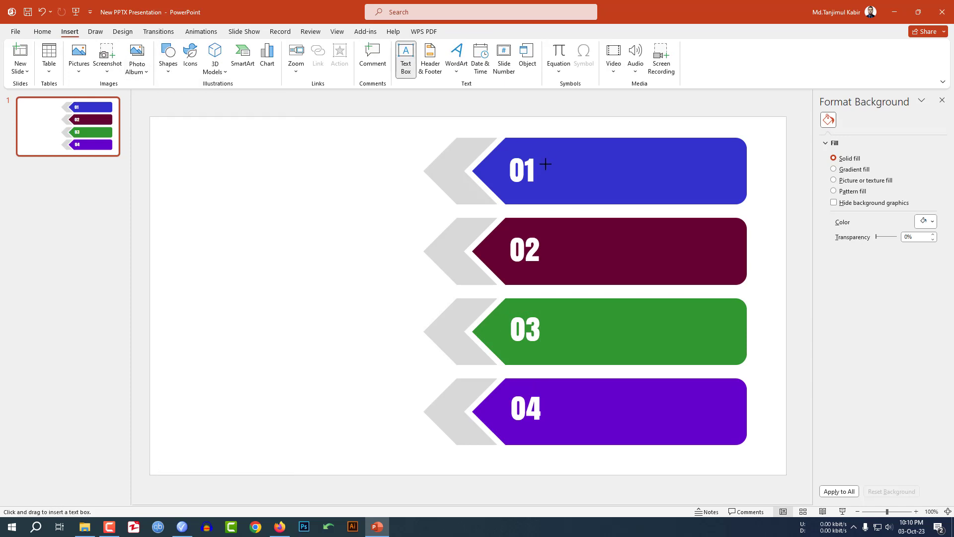
pyautogui.moveTo(546, 155)
pyautogui.mouseDown()
pyautogui.moveTo(700, 190)
pyautogui.moveTo(693, 191)
pyautogui.mouseUp()
pyautogui.hotkey('ctrl', 'v')
pyautogui.hotkey('ctrl', 'a')
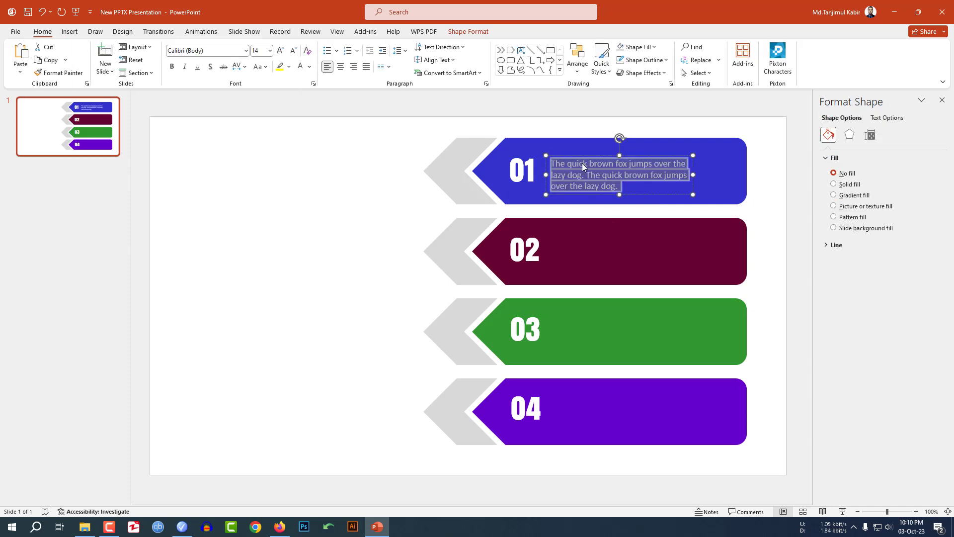
pyautogui.moveTo(602, 157); pyautogui.dragTo(599, 154)
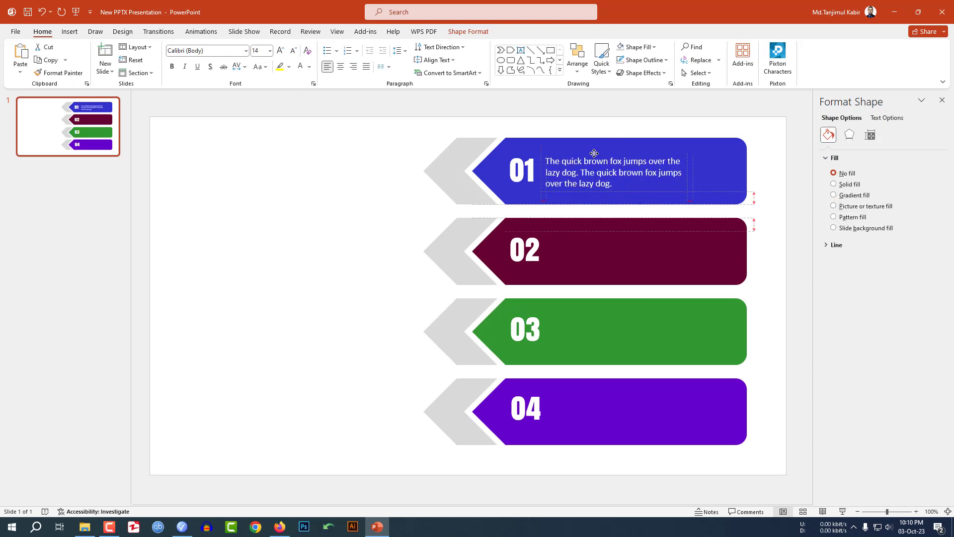
pyautogui.moveTo(593, 153); pyautogui.dragTo(589, 228)
# Duplicate the description into the maroon, green and purple banners
pyautogui.hotkey('ctrl', 'd')
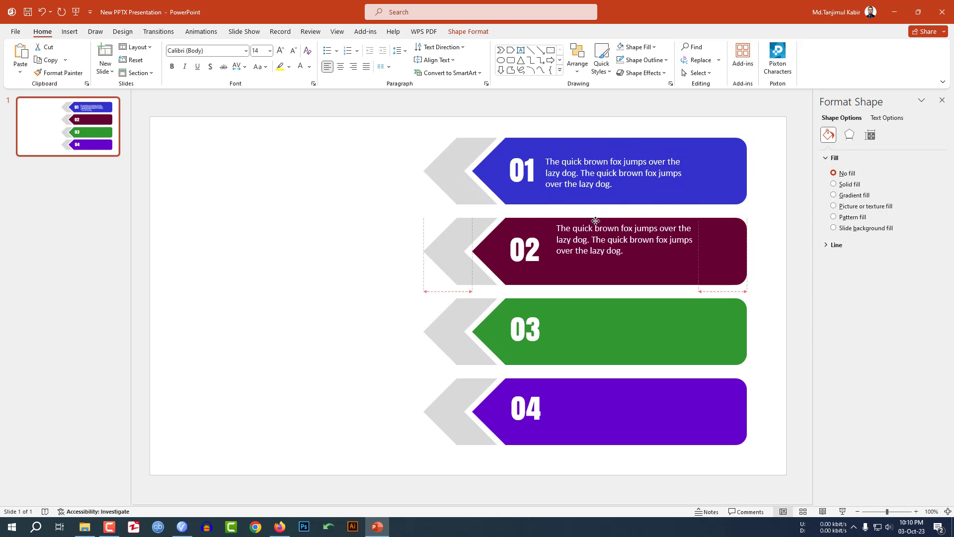
pyautogui.hotkey('ctrl', 'd')
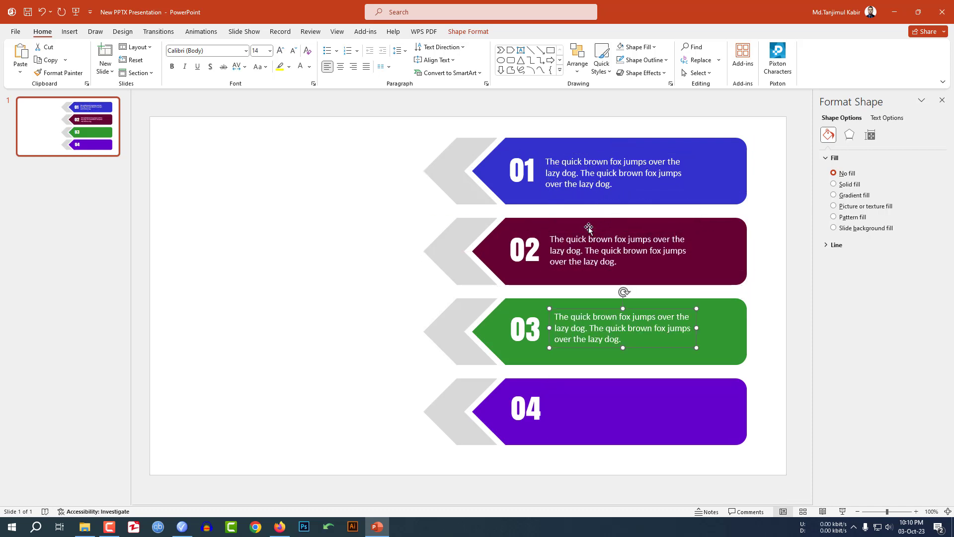
pyautogui.hotkey('ctrl', 'd')
pyautogui.press('Escape')
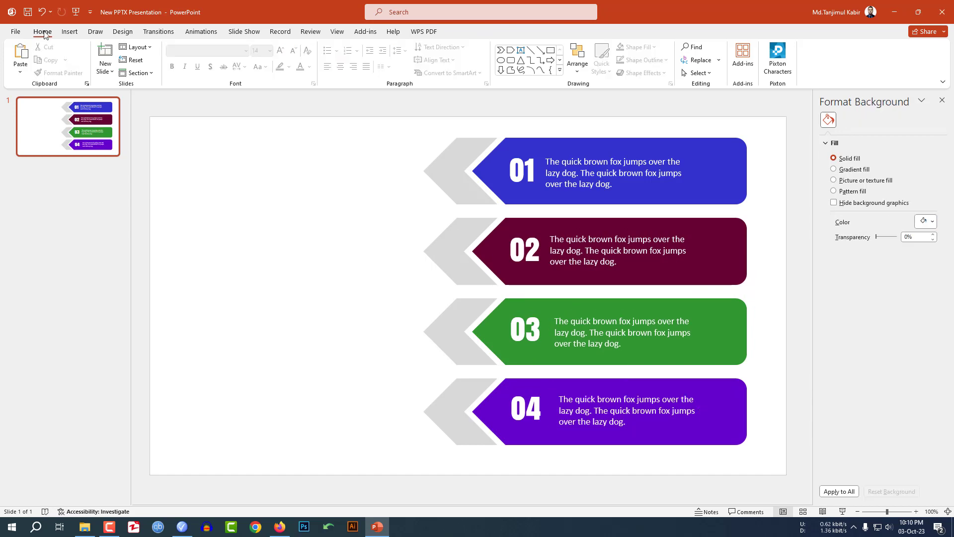
# Insert people, target, bar chart and books icons and make them white
pyautogui.click(70, 32)
pyautogui.click(190, 63)
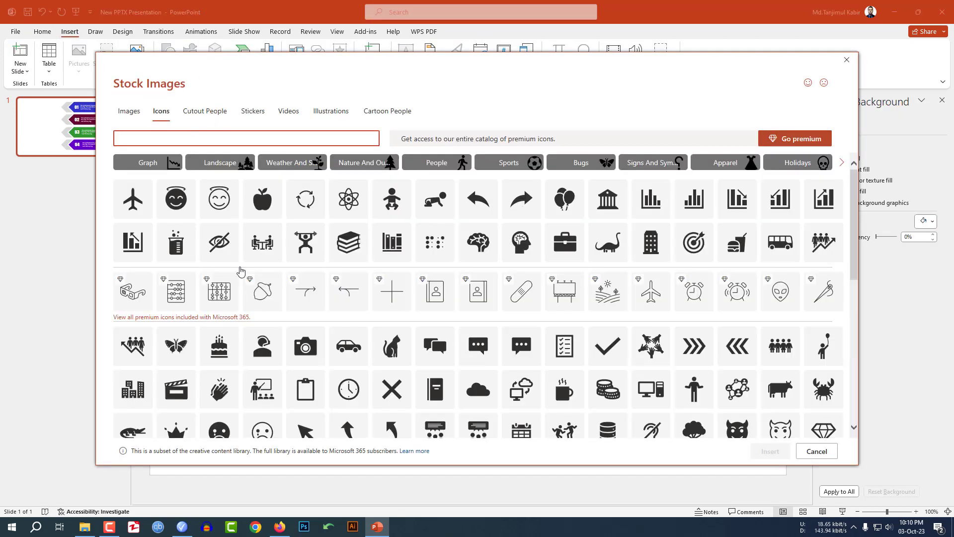
pyautogui.click(144, 230)
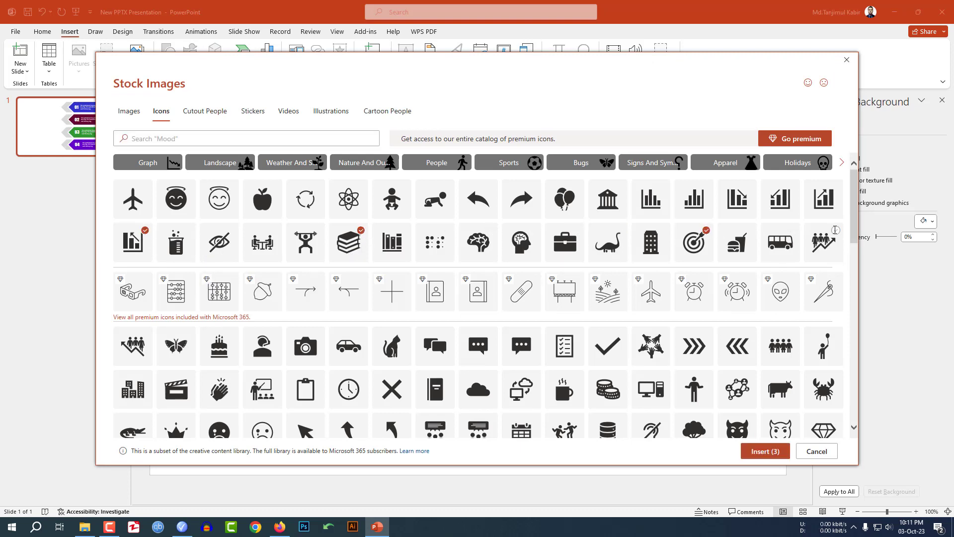
pyautogui.click(765, 451)
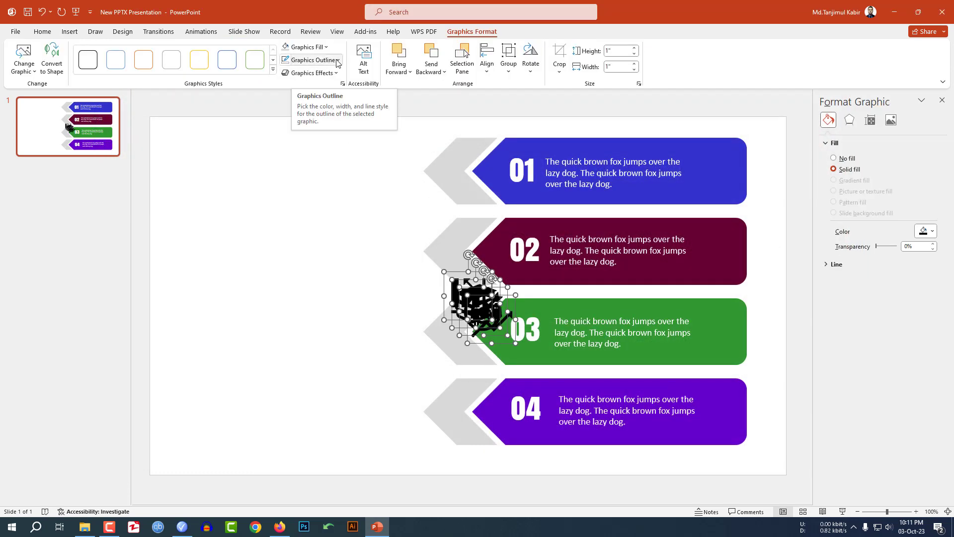
pyautogui.click(326, 47)
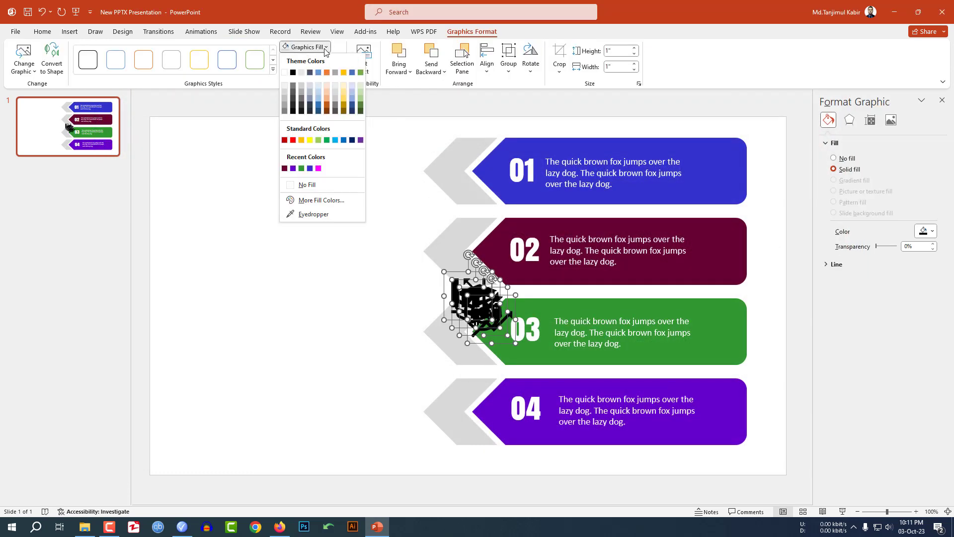
pyautogui.click(284, 73)
# Position the white icons at the right end of each banner, the bar chart on 03
pyautogui.moveTo(479, 308)
pyautogui.mouseDown()
pyautogui.moveTo(678, 305)
pyautogui.moveTo(707, 173)
pyautogui.moveTo(735, 158)
pyautogui.moveTo(720, 166)
pyautogui.mouseUp()
pyautogui.click(758, 274)
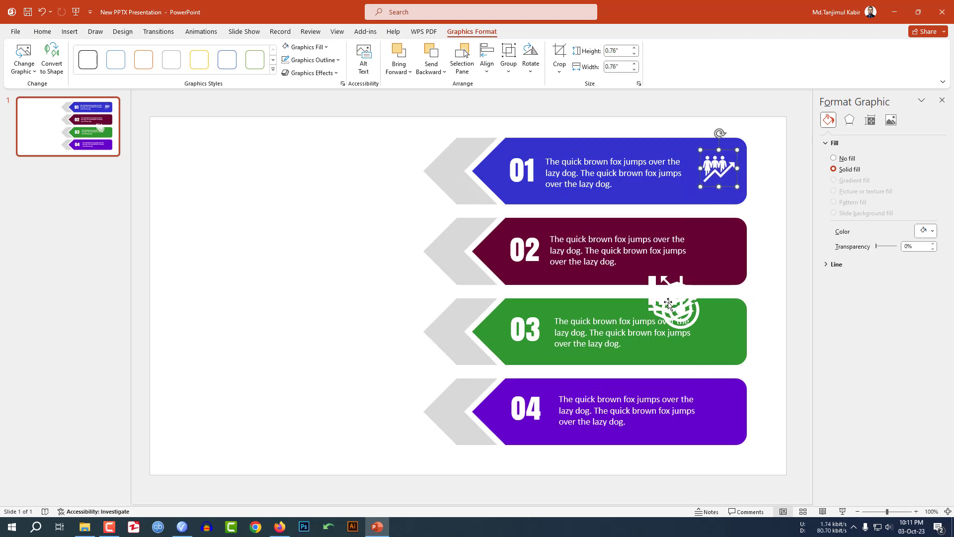
pyautogui.moveTo(669, 303); pyautogui.dragTo(733, 322)
pyautogui.click(347, 340)
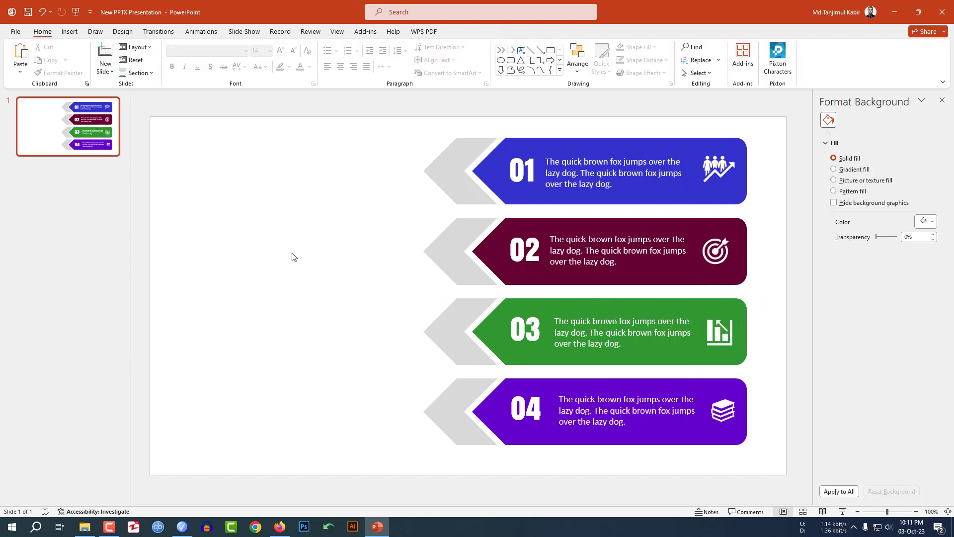
# Draw a text box left of the banners and type the title AGENDA SLIDE
pyautogui.click(69, 31)
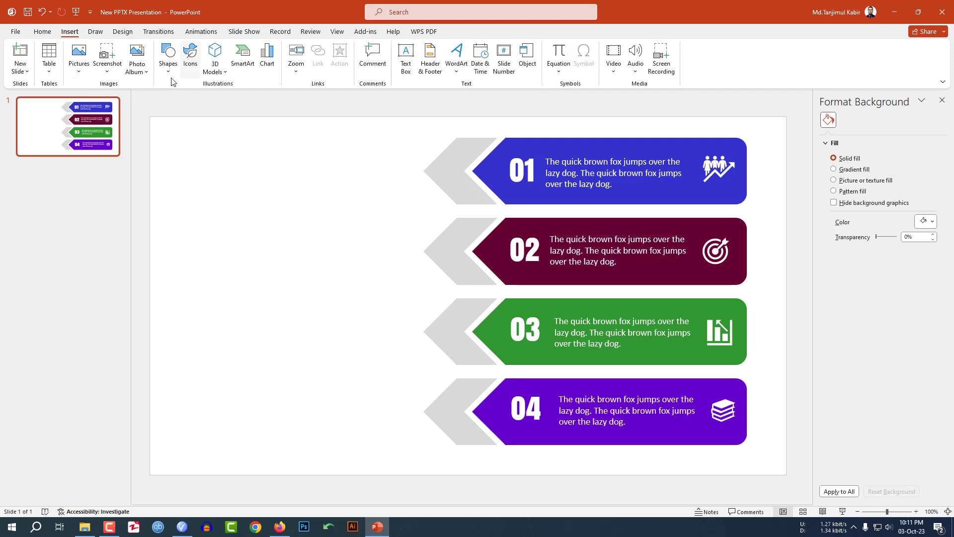
pyautogui.click(168, 57)
pyautogui.click(183, 99)
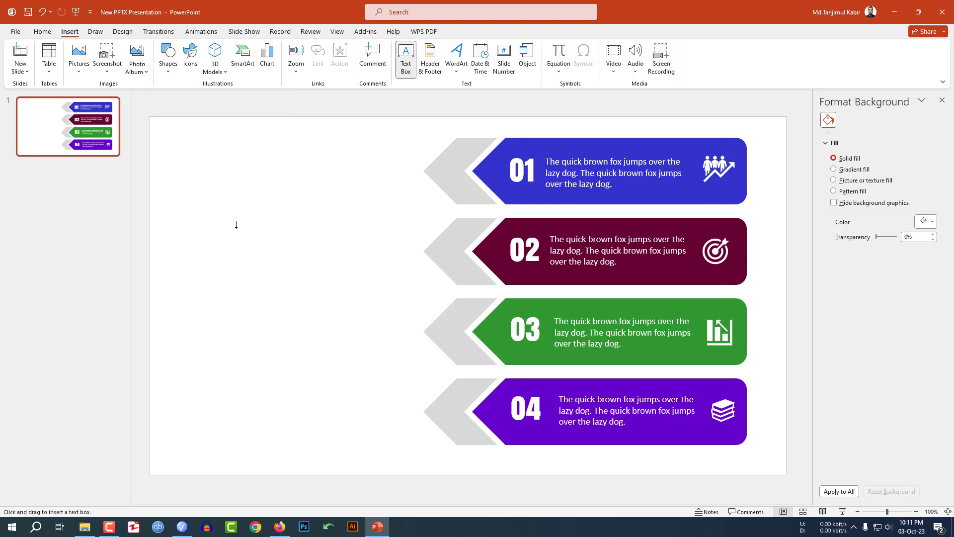
pyautogui.moveTo(202, 204); pyautogui.dragTo(380, 272)
pyautogui.write('AGEND')
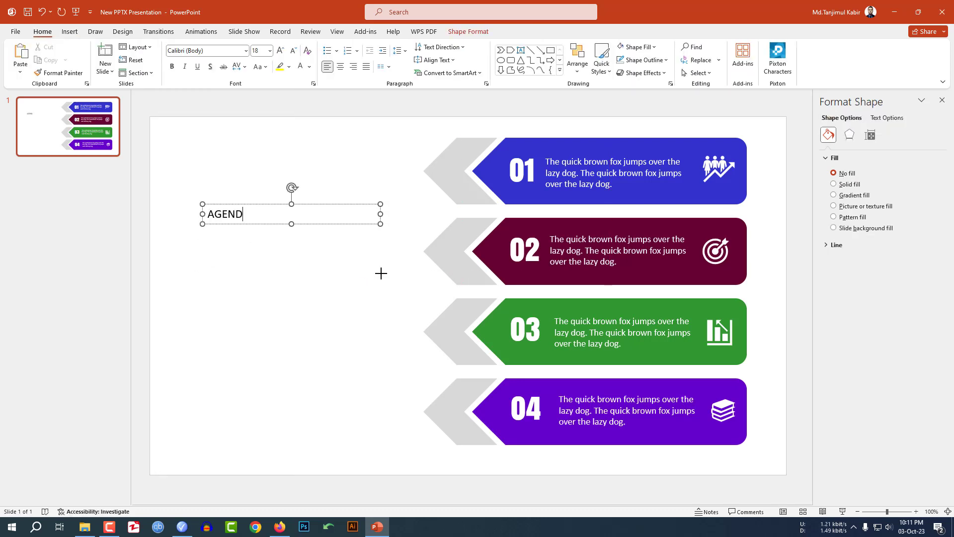
pyautogui.write('A SLID')
# Set the title font to Team A and enlarge it to 44 pt
pyautogui.hotkey('ctrl', 'a')
pyautogui.click(220, 50)
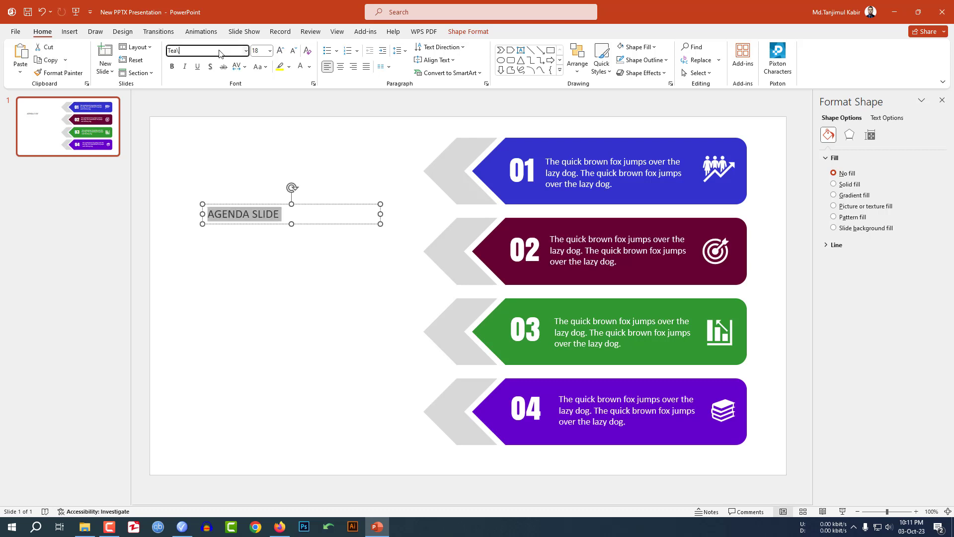
pyautogui.write('Team A')
pyautogui.press('Return')
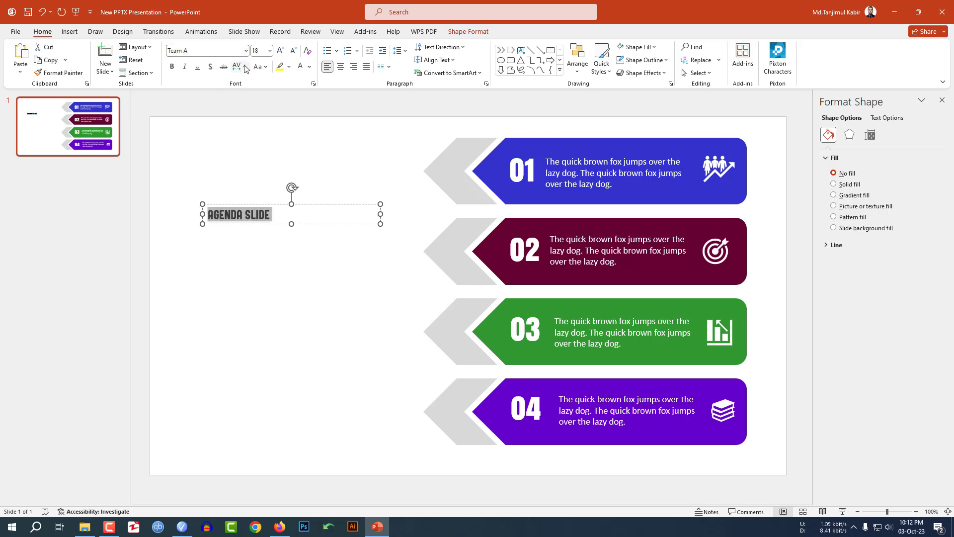
pyautogui.click(279, 50)
pyautogui.click(279, 50)
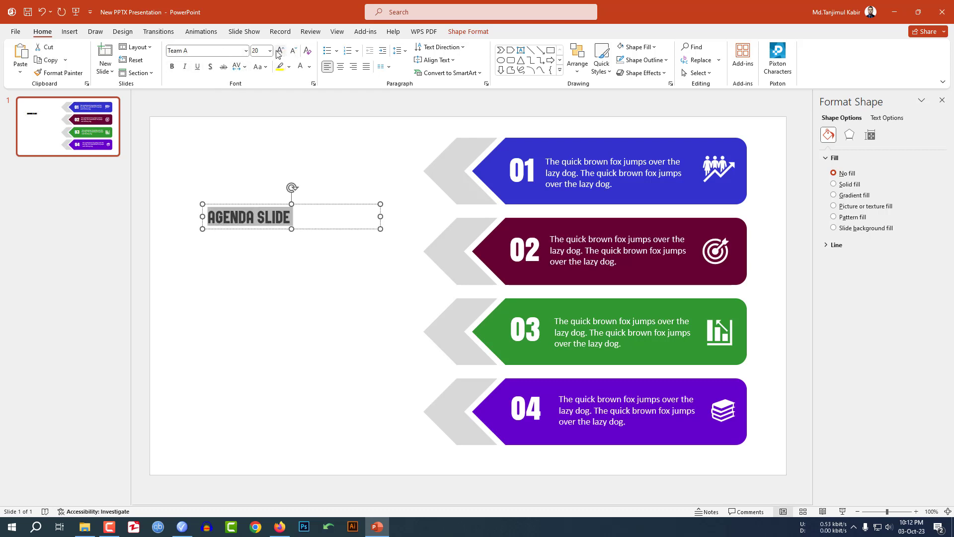
pyautogui.click(280, 51)
pyautogui.click(280, 50)
pyautogui.click(279, 51)
pyautogui.click(280, 51)
pyautogui.click(278, 51)
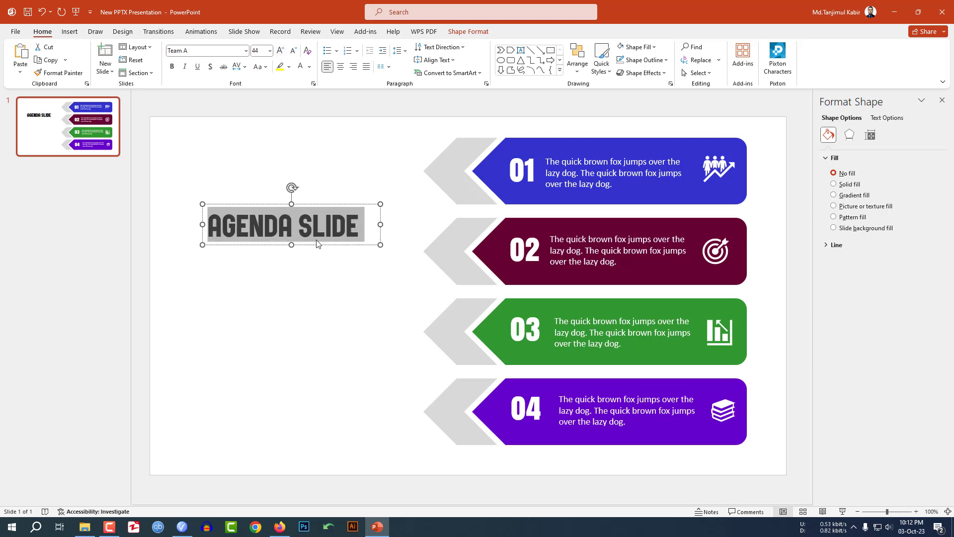
# Move the title box lower and make its text dark blue
pyautogui.moveTo(318, 244); pyautogui.dragTo(309, 258)
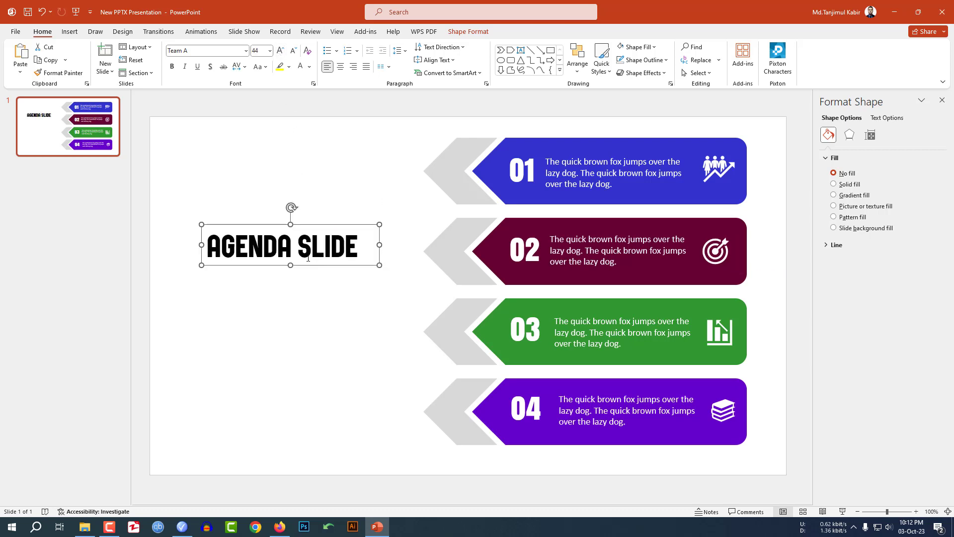
pyautogui.click(309, 66)
pyautogui.click(335, 136)
pyautogui.click(273, 123)
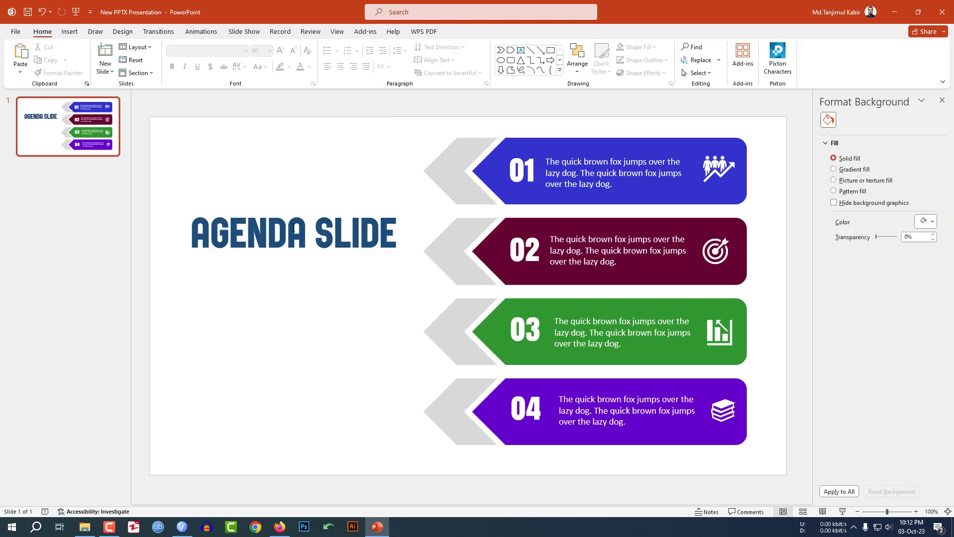
pyautogui.click(562, 174)
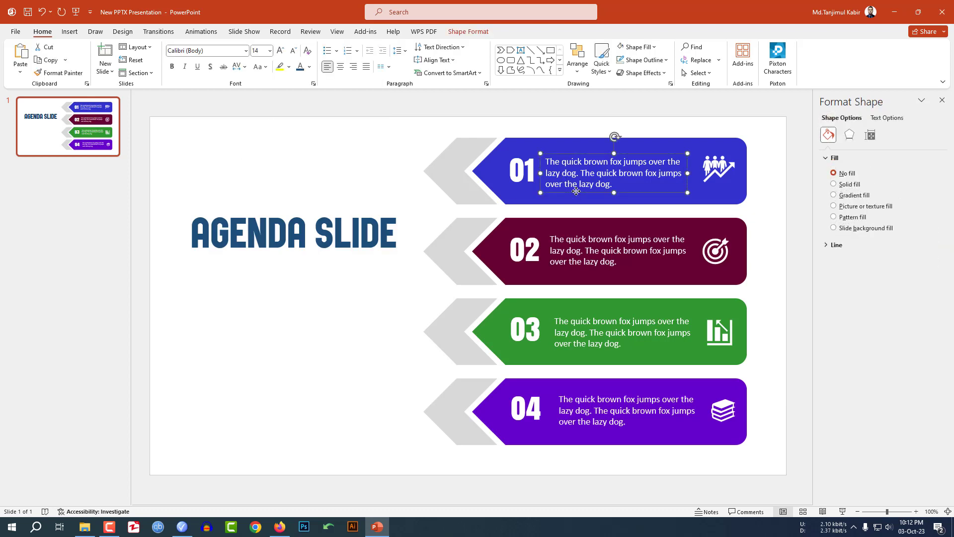
# Make the pasted description text black, widen it under the title, and enlarge it to 18 pt
pyautogui.click(236, 278)
pyautogui.tripleClick(236, 279)
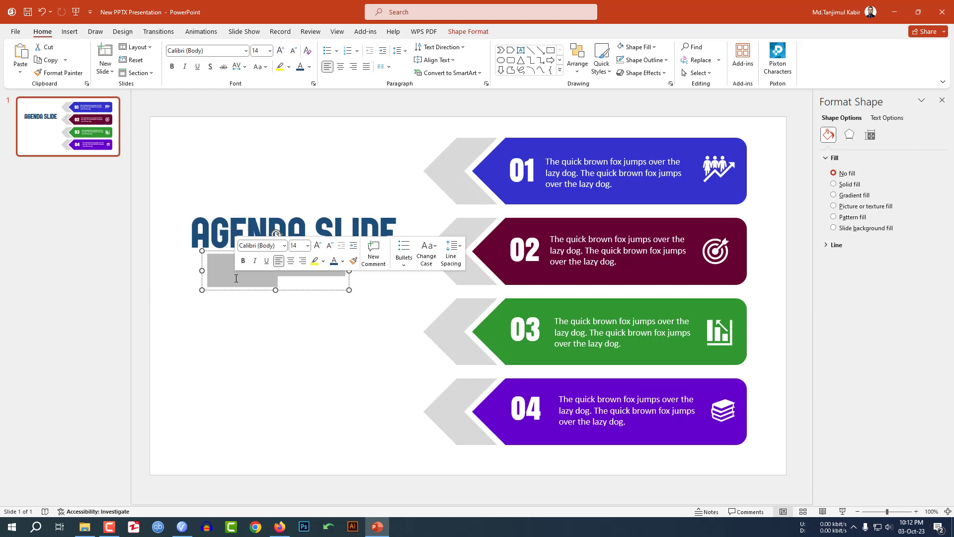
pyautogui.click(309, 66)
pyautogui.click(314, 96)
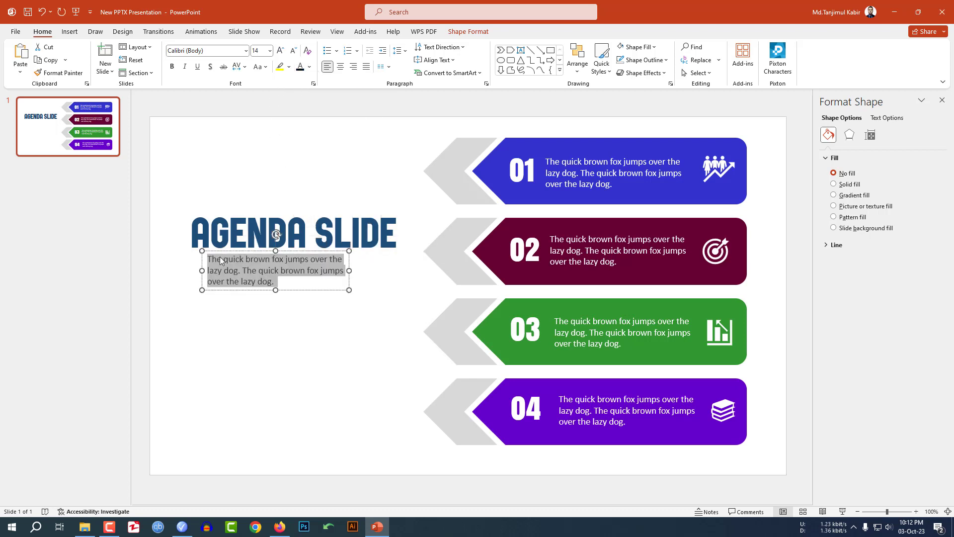
pyautogui.moveTo(220, 291); pyautogui.dragTo(207, 291)
pyautogui.moveTo(336, 291); pyautogui.dragTo(397, 311)
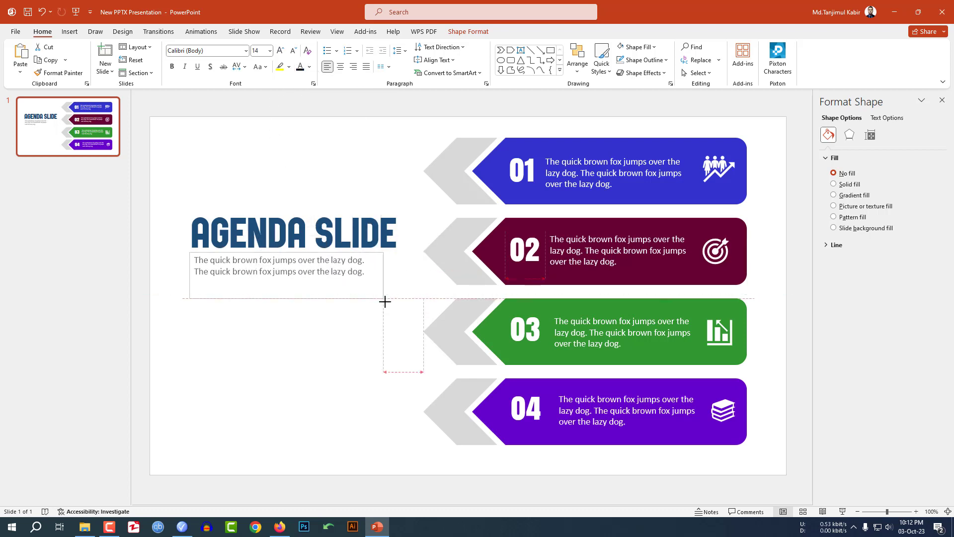
pyautogui.click(281, 52)
pyautogui.click(281, 51)
# Nudge the title and description down together beside the banners
pyautogui.moveTo(175, 185)
pyautogui.mouseDown()
pyautogui.moveTo(446, 385)
pyautogui.moveTo(426, 393)
pyautogui.mouseUp()
pyautogui.press('Down')
pyautogui.press('Down')
pyautogui.press('Down')
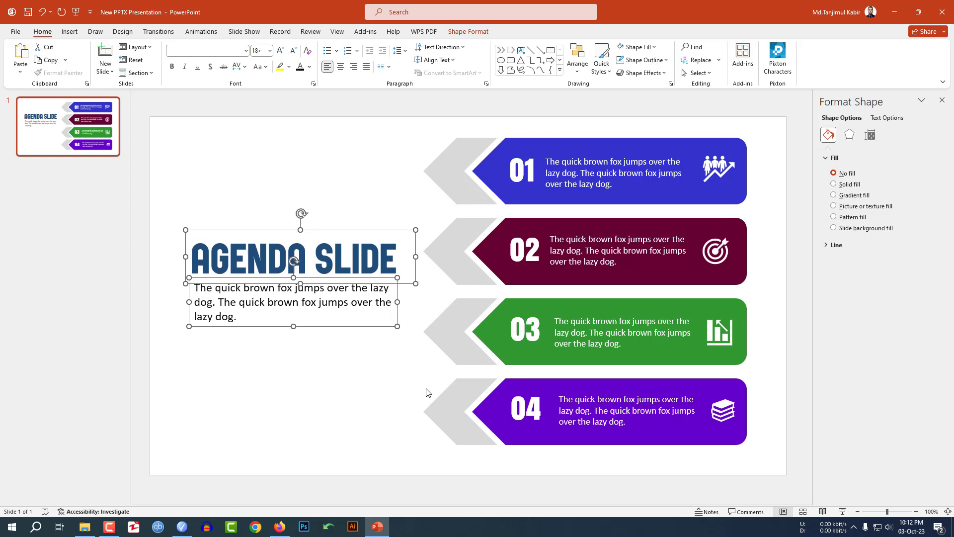
pyautogui.press('Down')
pyautogui.press('Down')
pyautogui.click(383, 387)
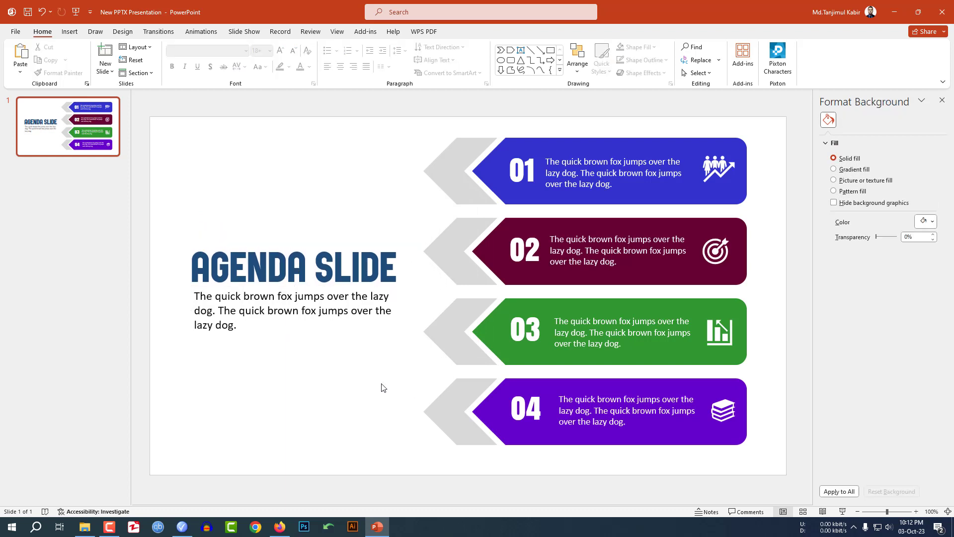
pyautogui.click(726, 197)
# Give the 01 banner and its grey chevron Wipe entrances from the right
pyautogui.click(218, 35)
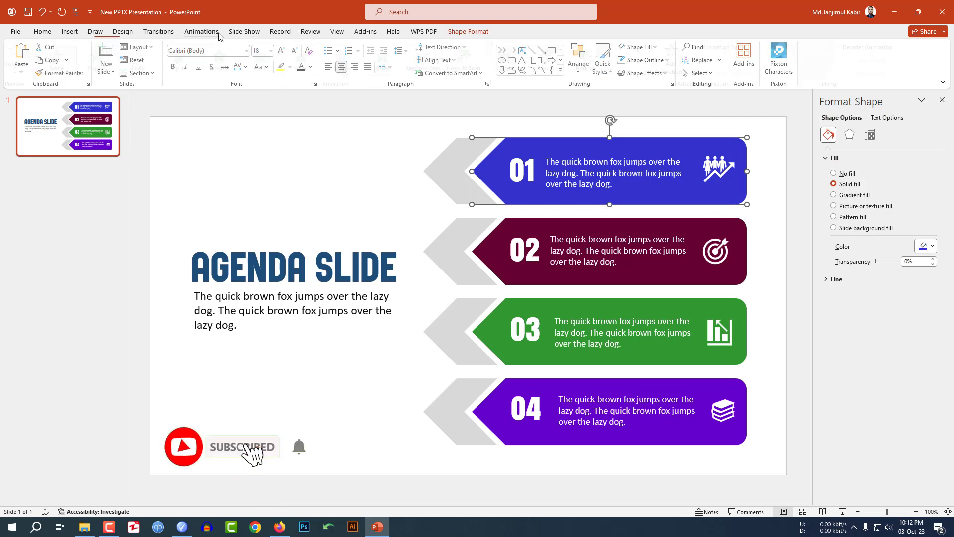
pyautogui.click(628, 117)
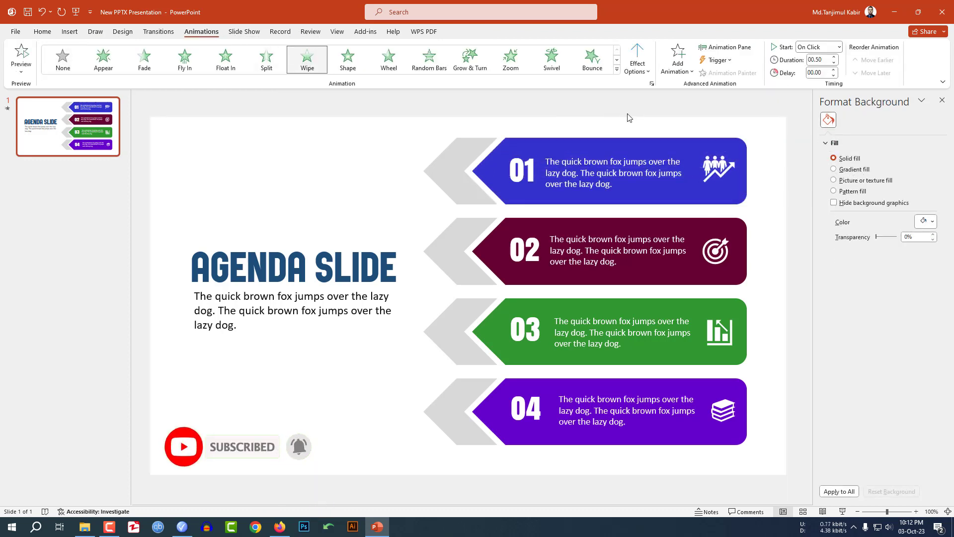
pyautogui.click(637, 57)
pyautogui.click(660, 151)
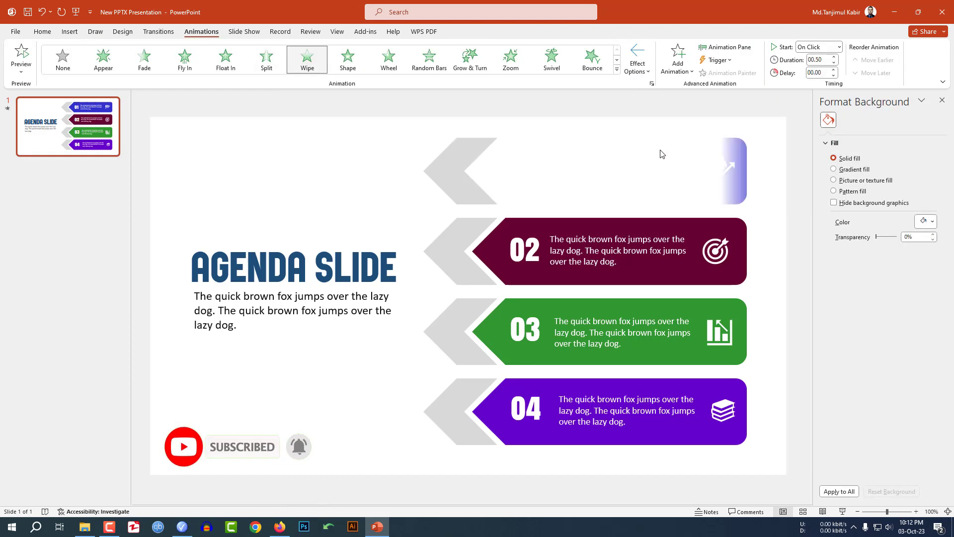
pyautogui.click(458, 179)
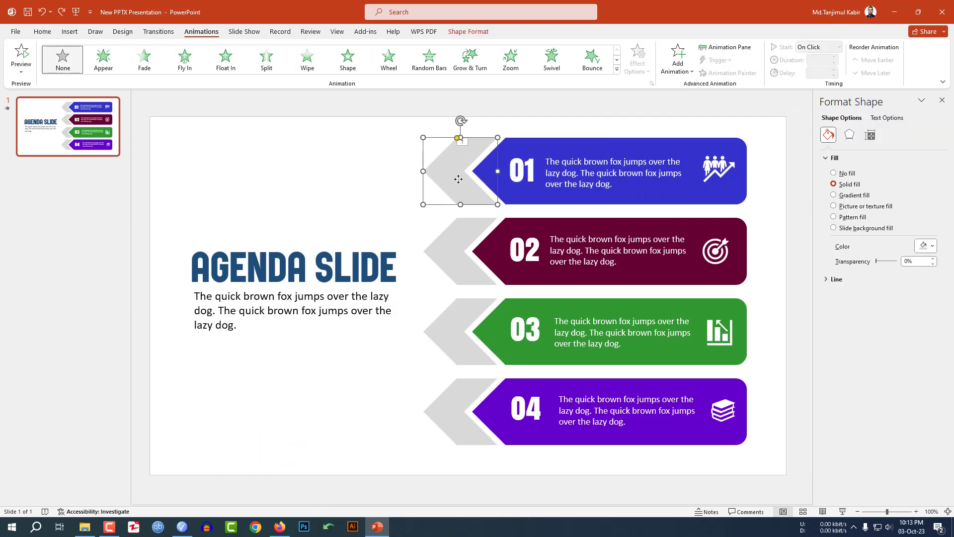
pyautogui.click(307, 59)
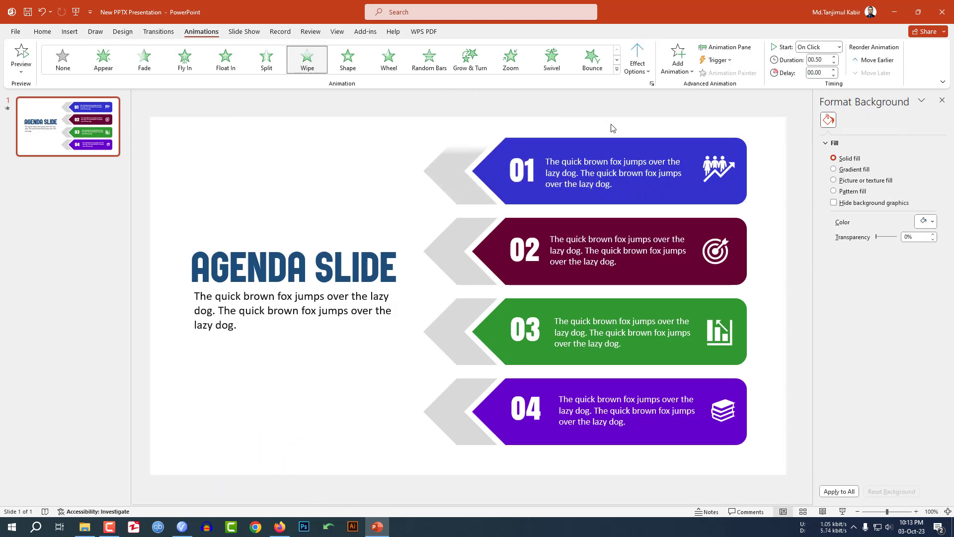
pyautogui.click(637, 57)
pyautogui.click(669, 152)
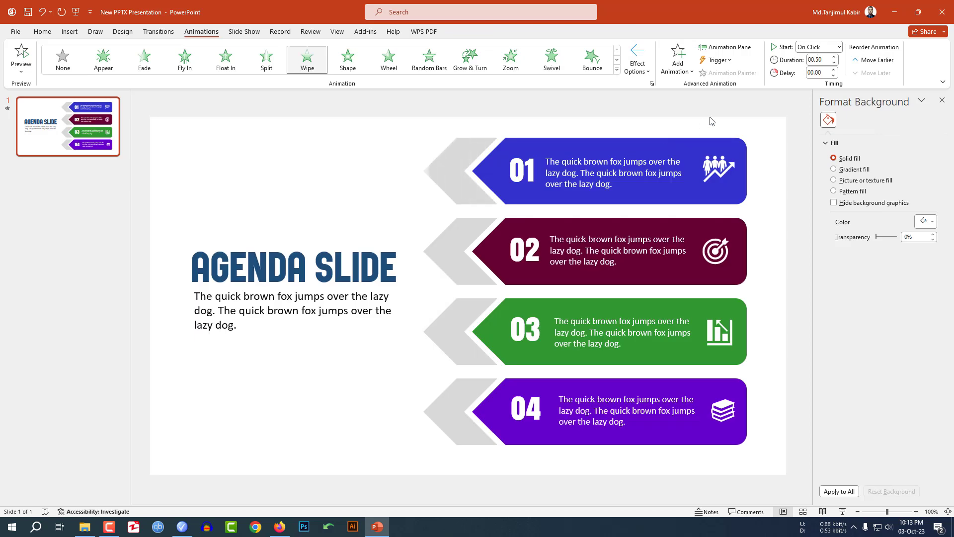
# Give the 01 number a Zoom After Previous and the 01 icon a Zoom With Previous
pyautogui.click(530, 189)
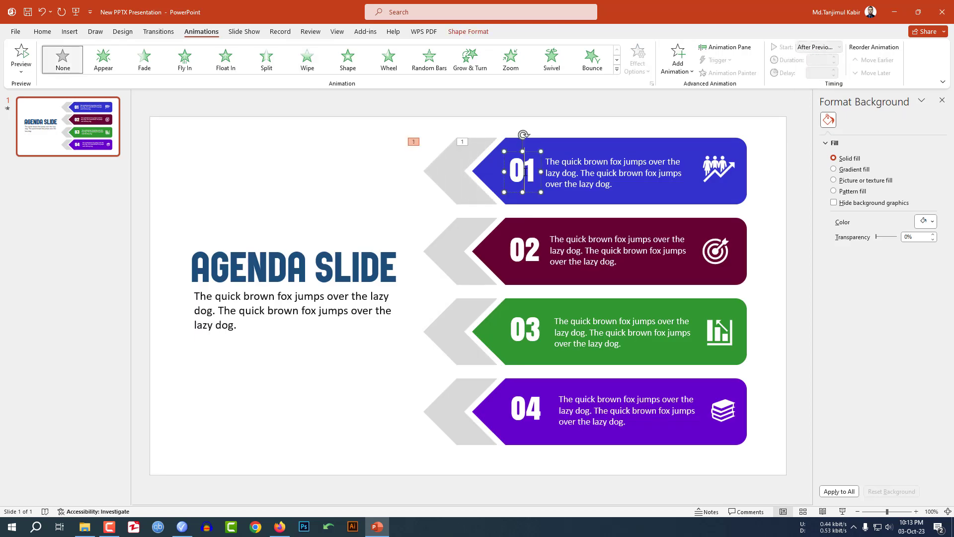
pyautogui.click(510, 58)
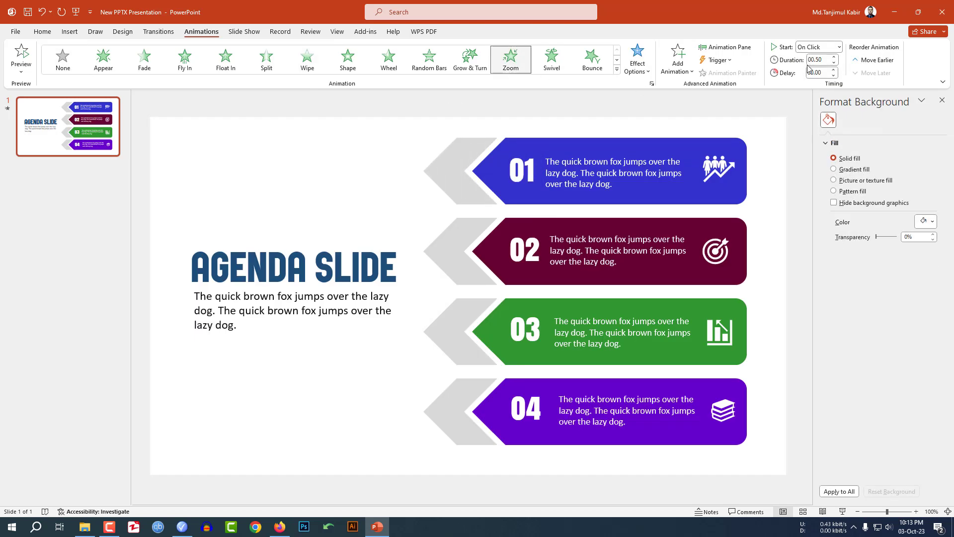
pyautogui.click(839, 47)
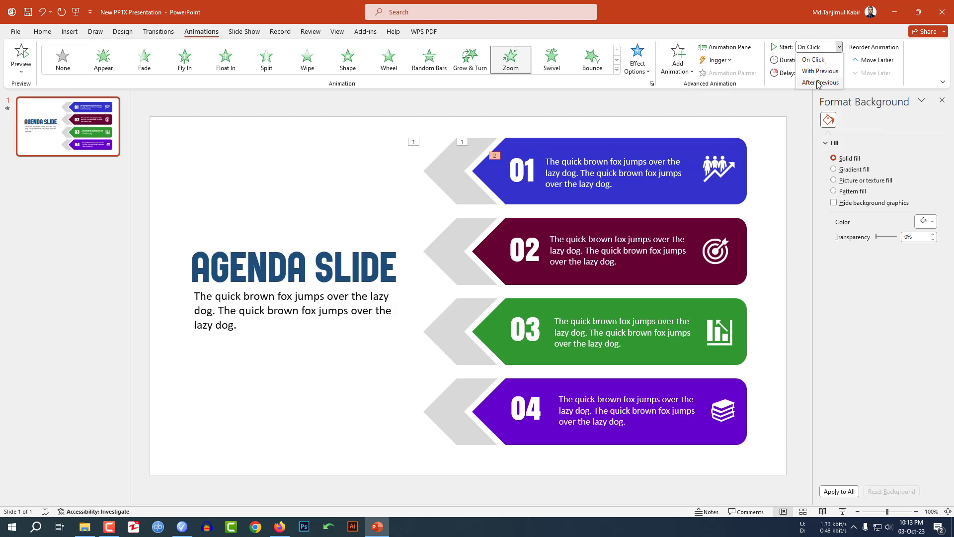
pyautogui.click(819, 83)
pyautogui.click(720, 169)
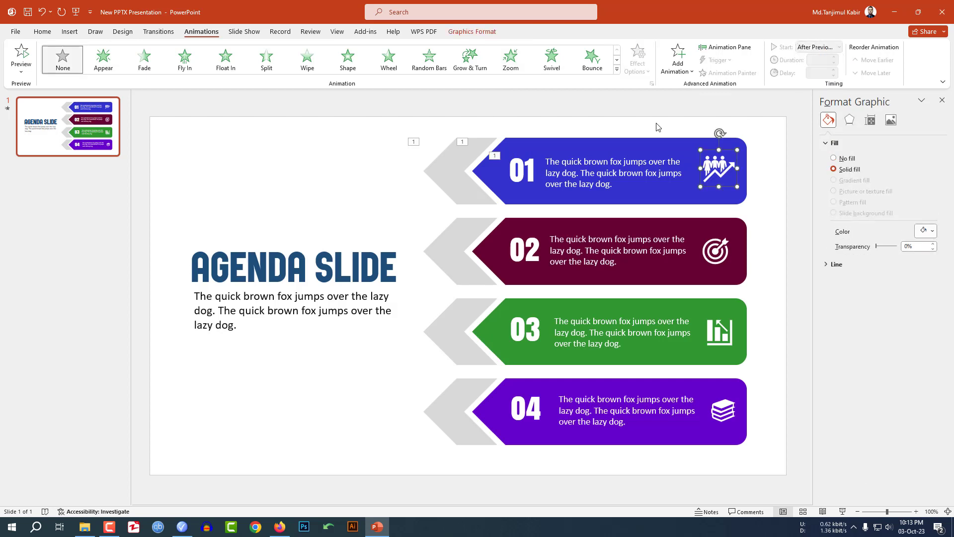
pyautogui.click(508, 67)
pyautogui.click(839, 47)
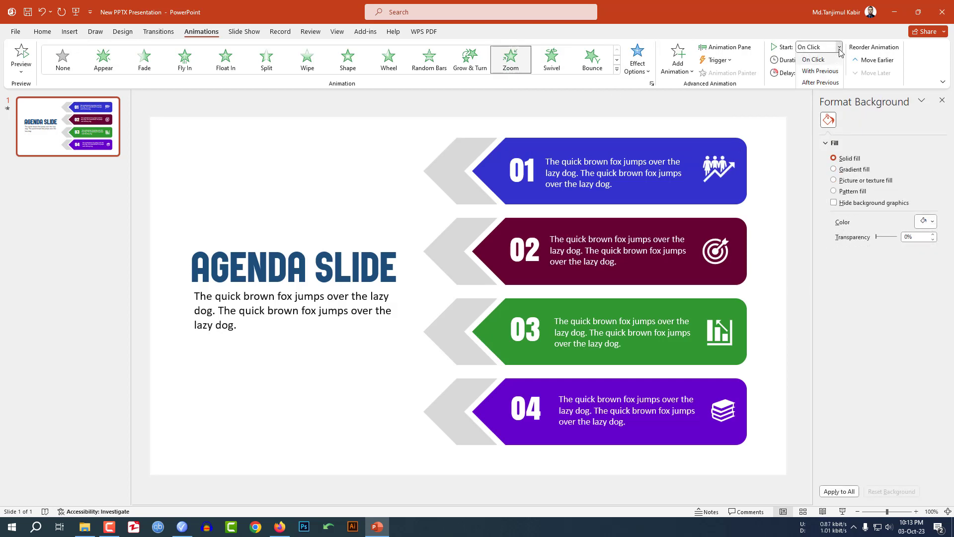
pyautogui.click(820, 71)
# Give the 01 description text a Wipe from Left, starting After Previous
pyautogui.click(596, 171)
pyautogui.click(674, 74)
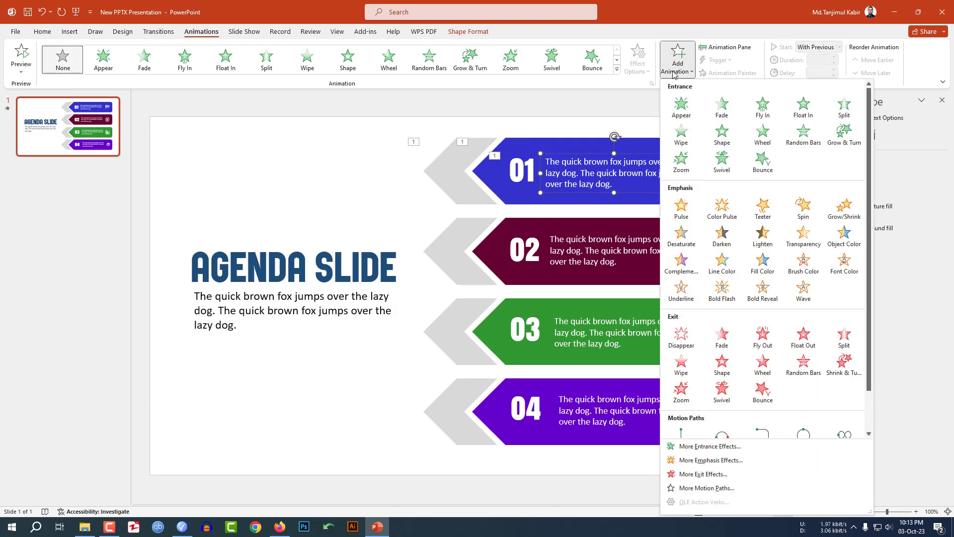
pyautogui.click(680, 132)
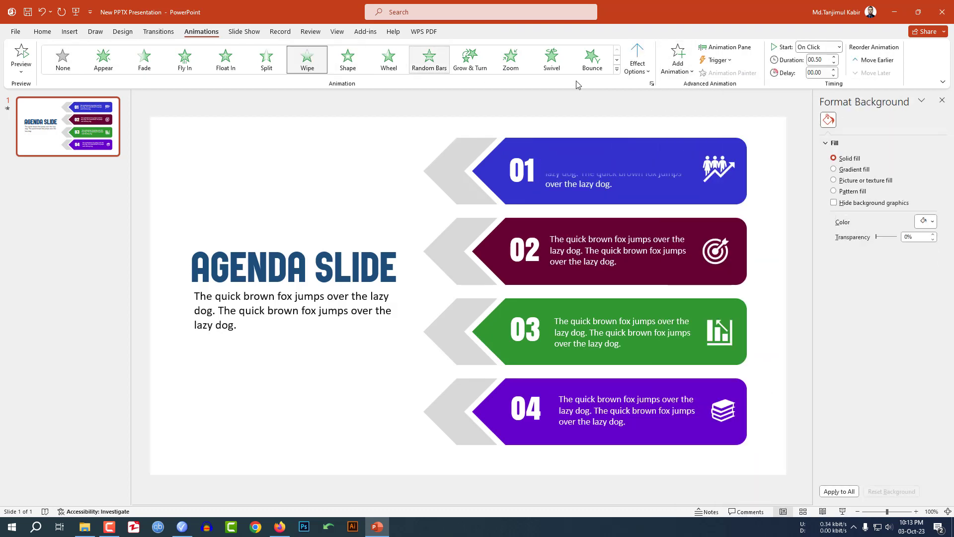
pyautogui.click(646, 71)
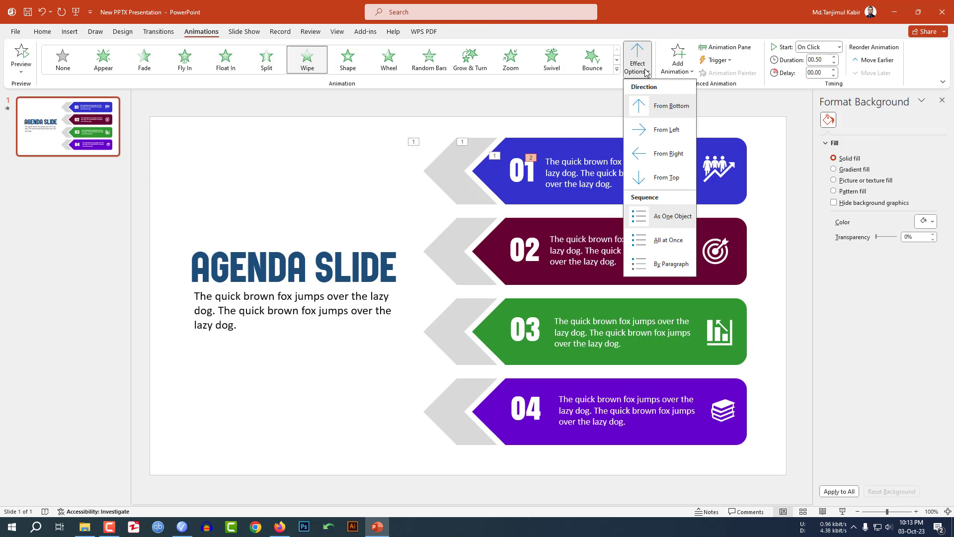
pyautogui.click(666, 130)
pyautogui.click(839, 46)
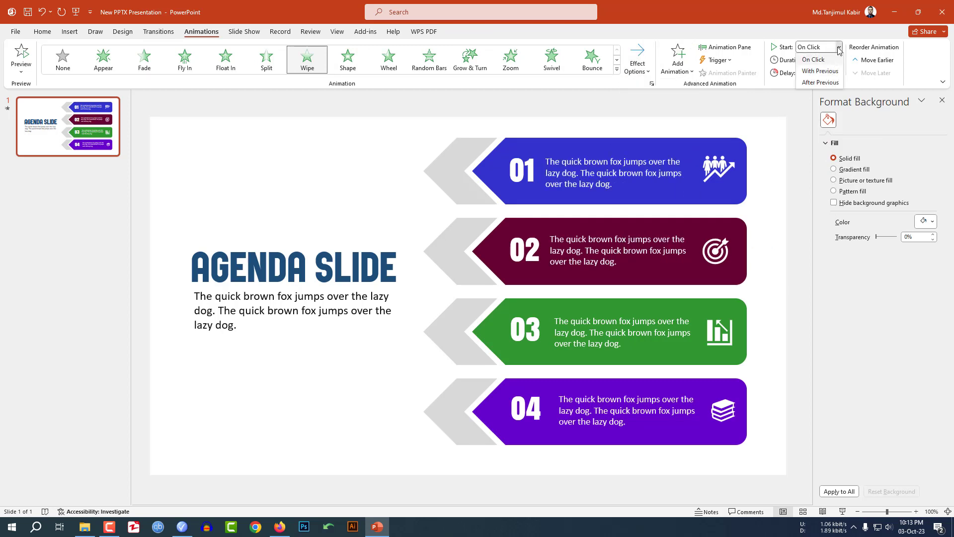
pyautogui.click(817, 83)
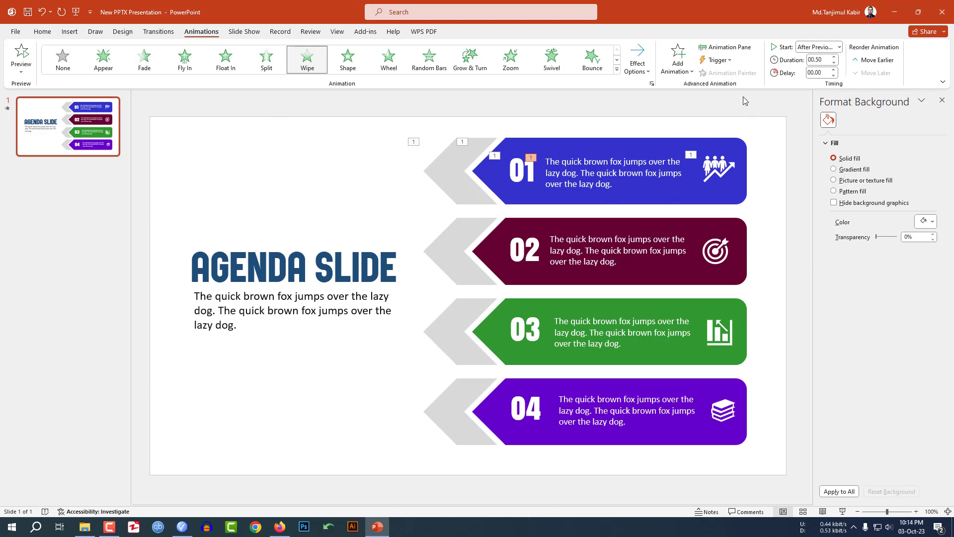
pyautogui.click(677, 198)
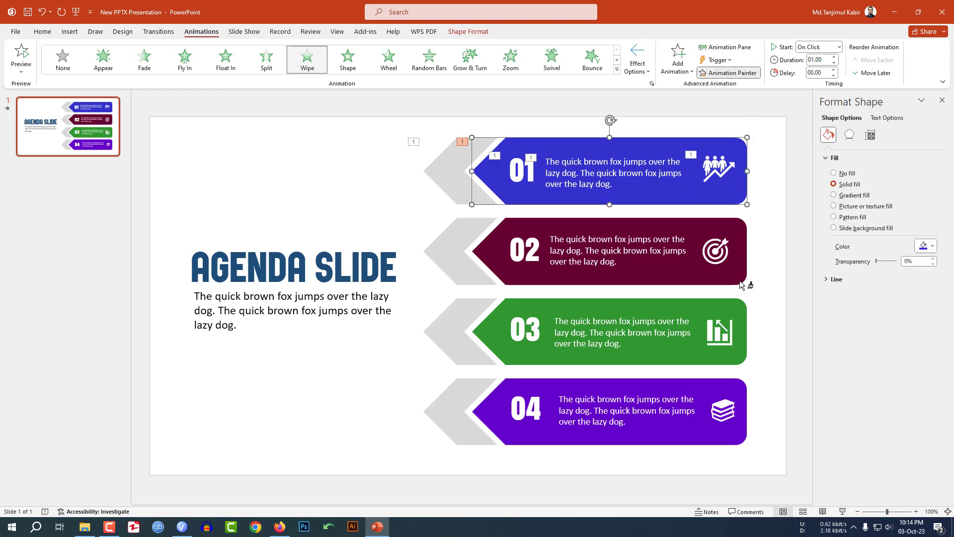
# Copy the row 01 chevron and number animations onto the row 02 chevron and number
pyautogui.click(723, 280)
pyautogui.click(454, 174)
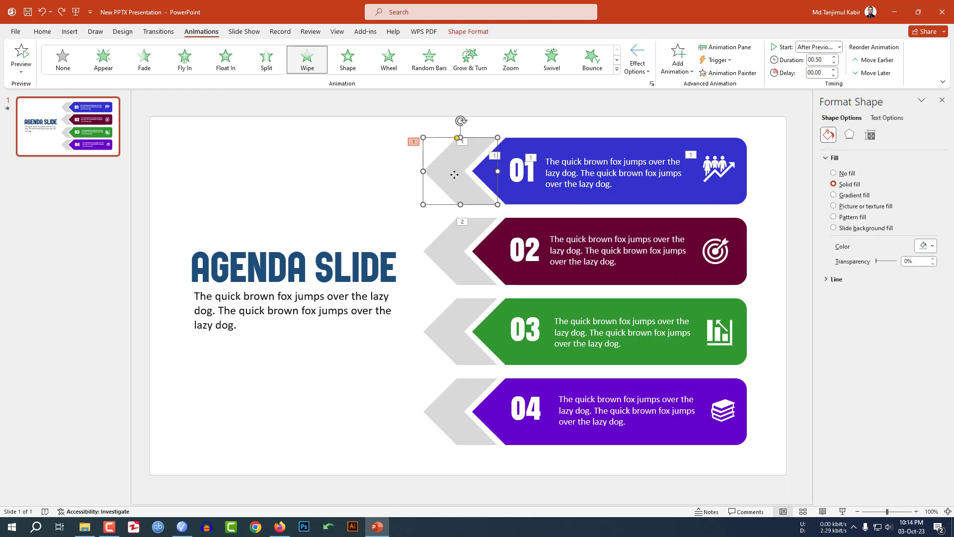
pyautogui.click(726, 73)
pyautogui.click(460, 262)
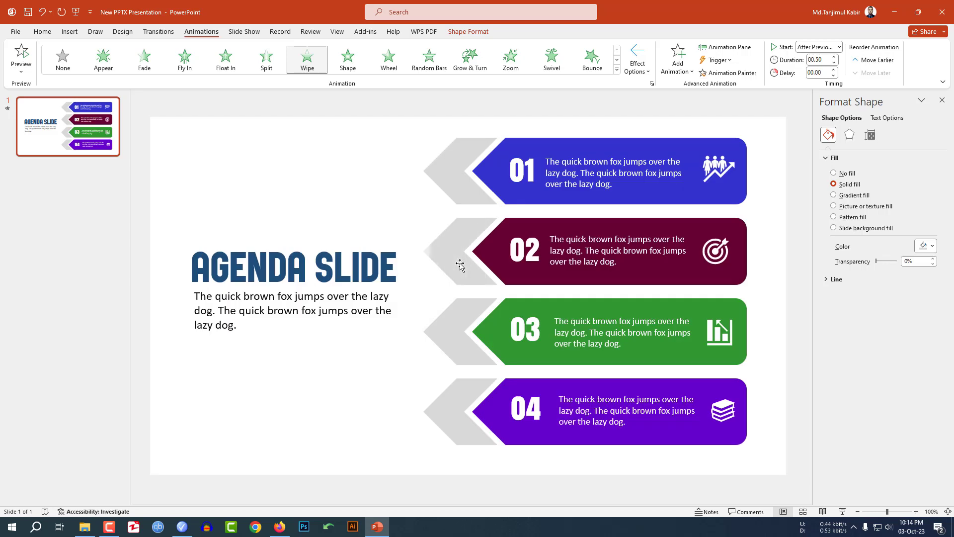
pyautogui.click(519, 184)
pyautogui.click(510, 59)
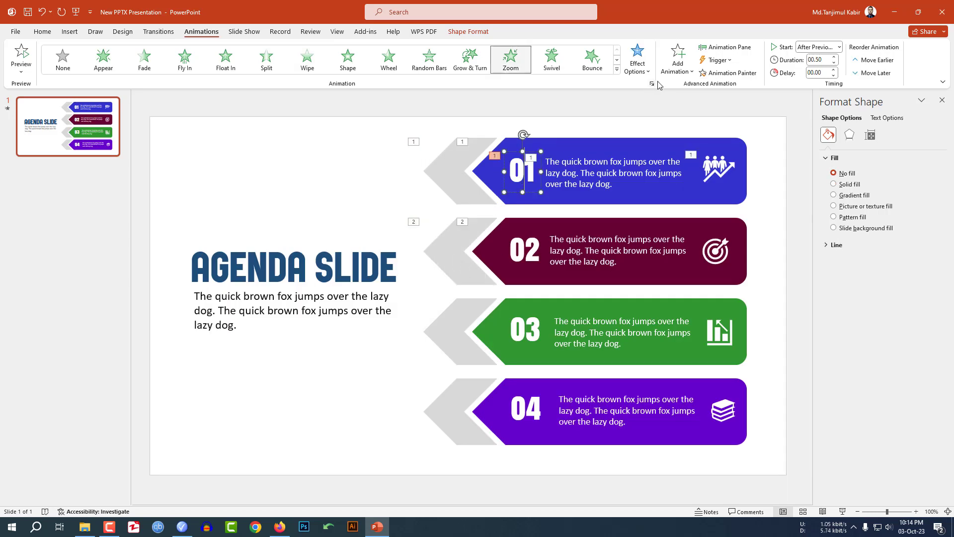
pyautogui.click(726, 73)
pyautogui.click(529, 254)
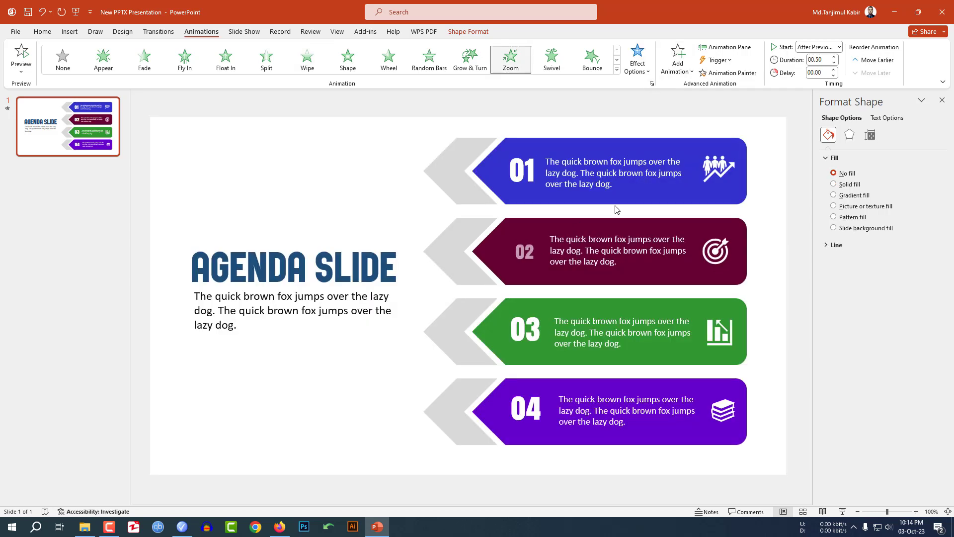
# Copy the row 01 icon Zoom and text Wipe onto the row 02 icon and text
pyautogui.click(721, 170)
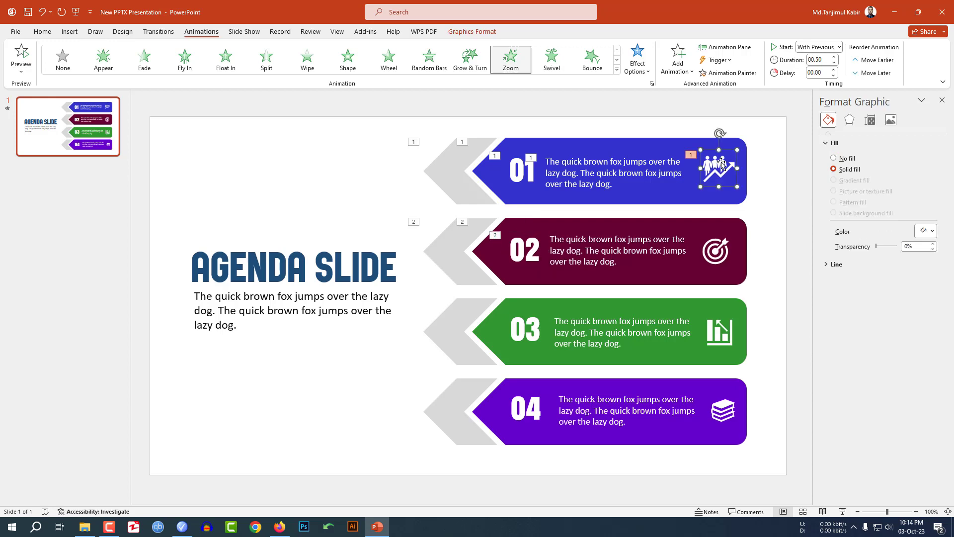
pyautogui.click(729, 72)
pyautogui.click(723, 248)
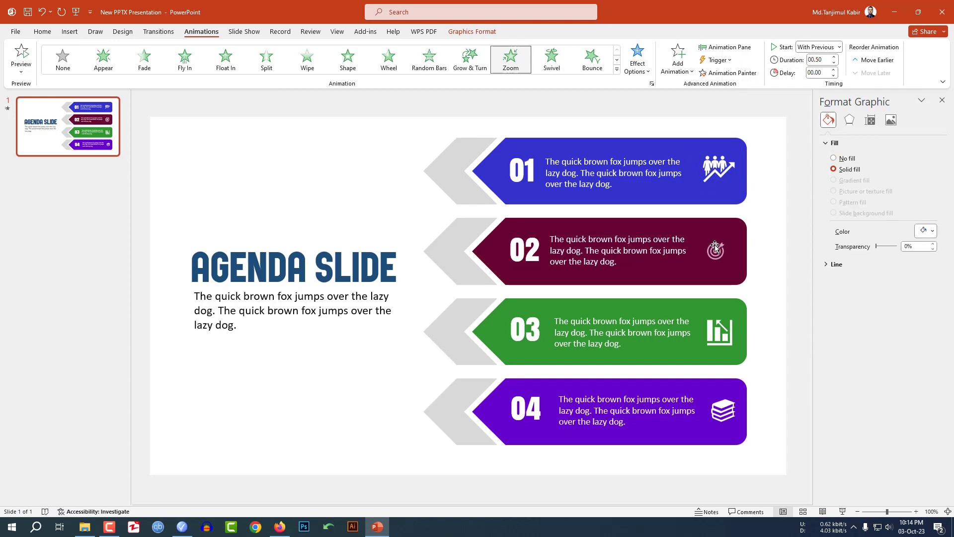
pyautogui.click(602, 183)
pyautogui.click(719, 73)
pyautogui.click(605, 251)
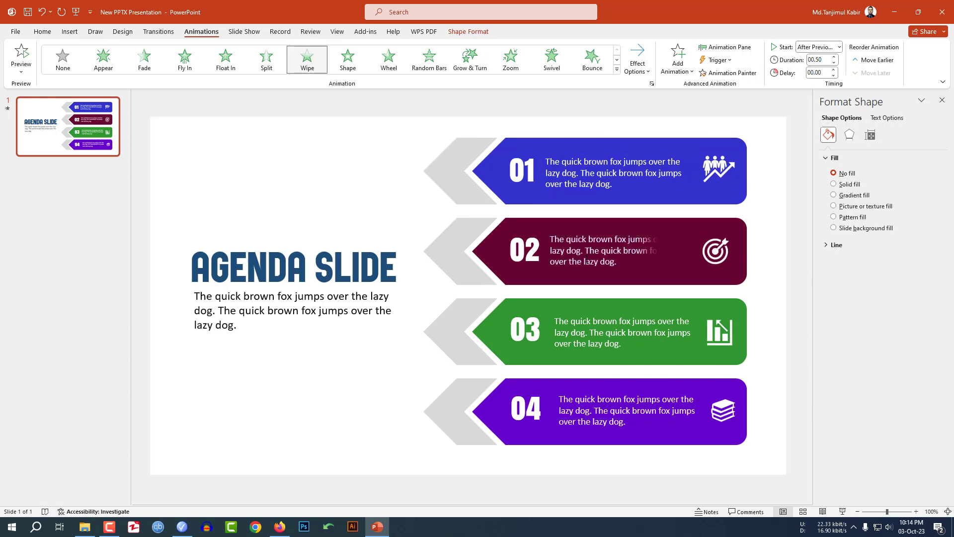
# Copy the row 02 banner animation to row 03 and the chevron animation to rows 03 and 04
pyautogui.click(530, 282)
pyautogui.hotkey('alt', 'shift', 'c')
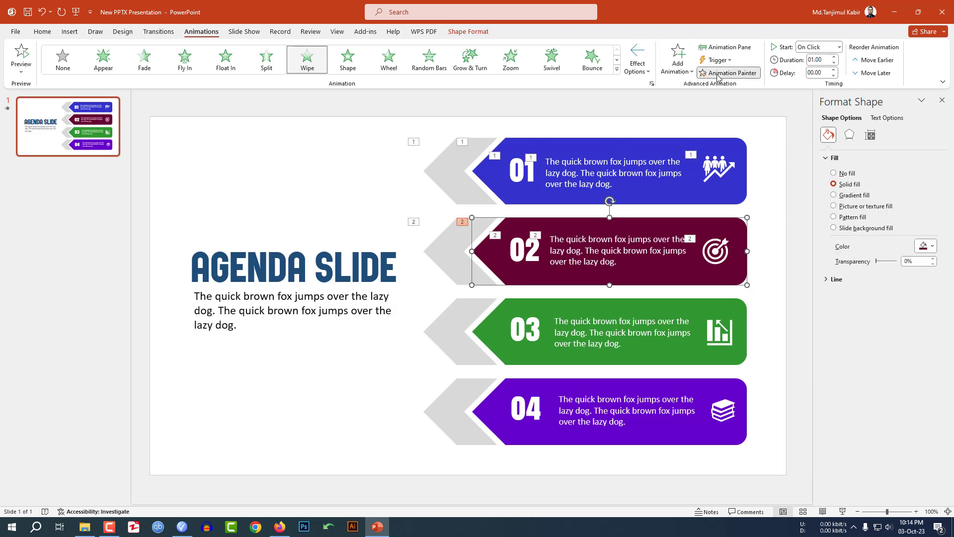
pyautogui.click(474, 300)
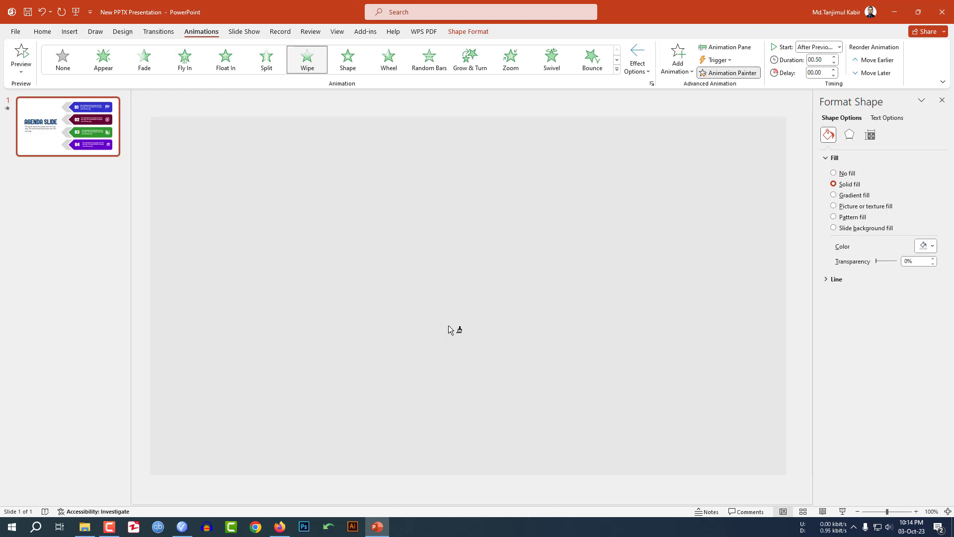
pyautogui.click(450, 248)
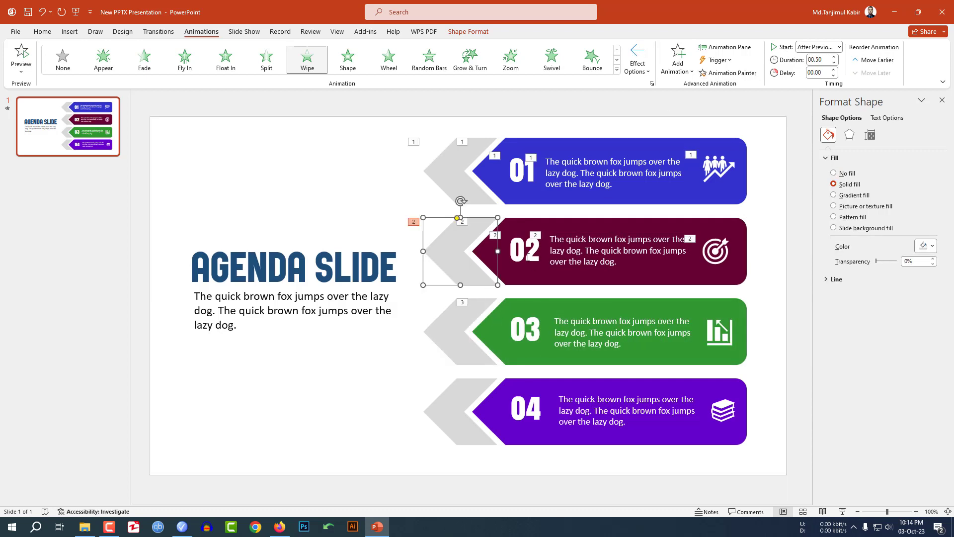
pyautogui.click(719, 255)
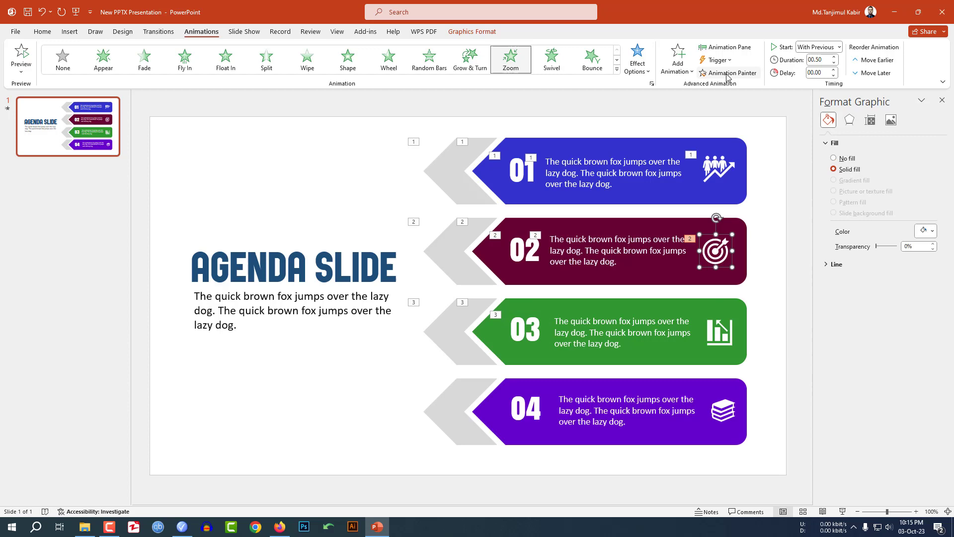
pyautogui.click(604, 263)
pyautogui.click(618, 298)
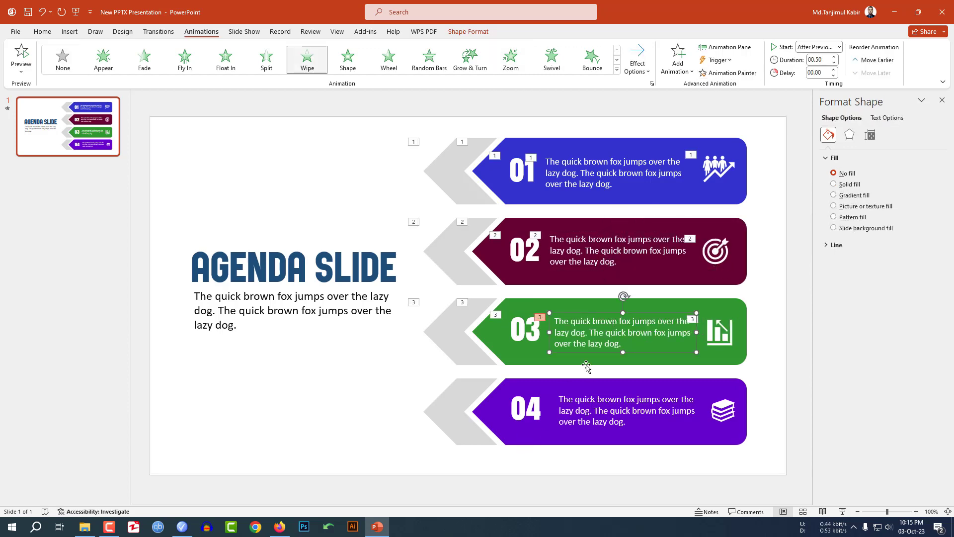
pyautogui.click(611, 458)
pyautogui.click(452, 343)
# Apply the Zoom to the 03 number and row 03-04 icons, and the Wipe to the row 04 text
pyautogui.hotkey('alt', 'shift', 'c')
pyautogui.click(525, 330)
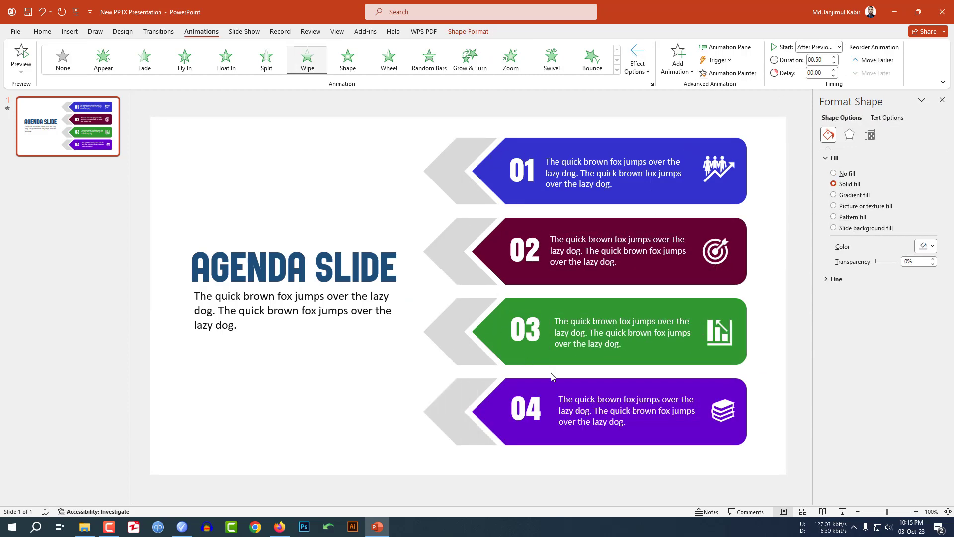
pyautogui.click(728, 72)
pyautogui.click(718, 331)
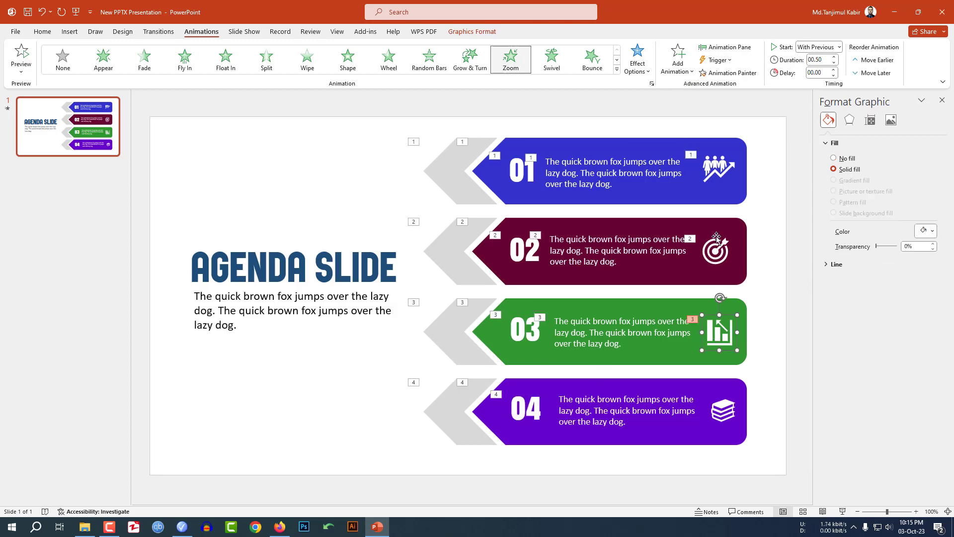
pyautogui.click(728, 73)
pyautogui.click(723, 410)
pyautogui.click(621, 332)
pyautogui.hotkey('alt', 'shift', 'c')
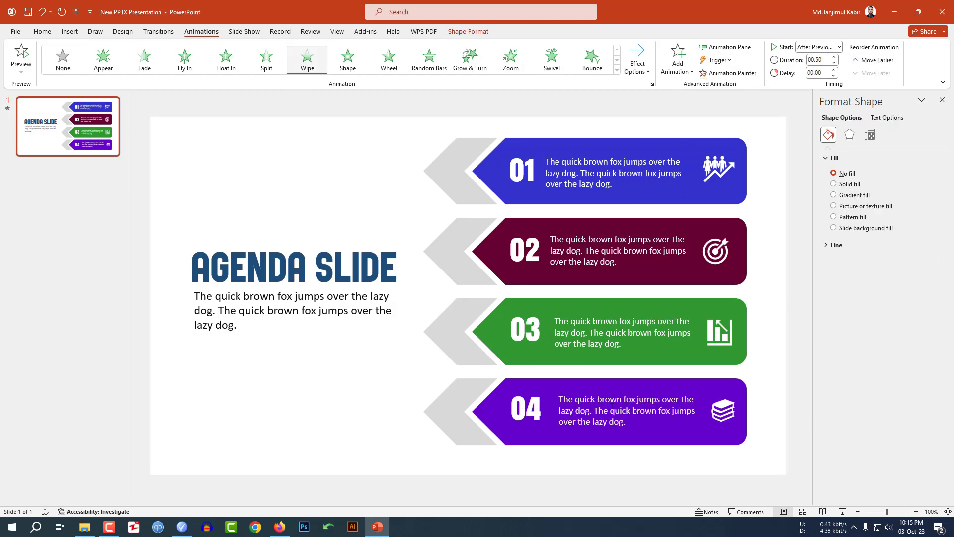
pyautogui.click(623, 410)
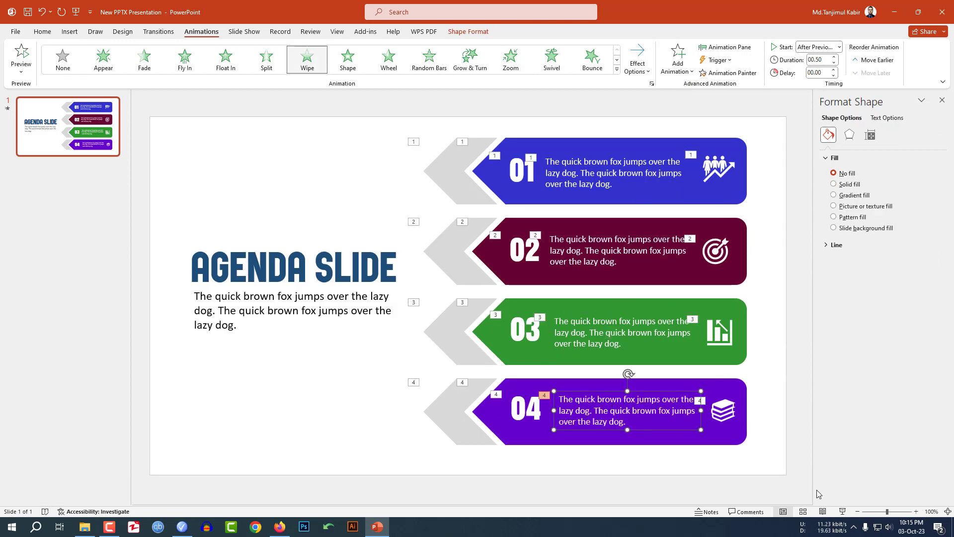
# Start the slide show from the current agenda slide to watch the banners animate
pyautogui.click(842, 511)
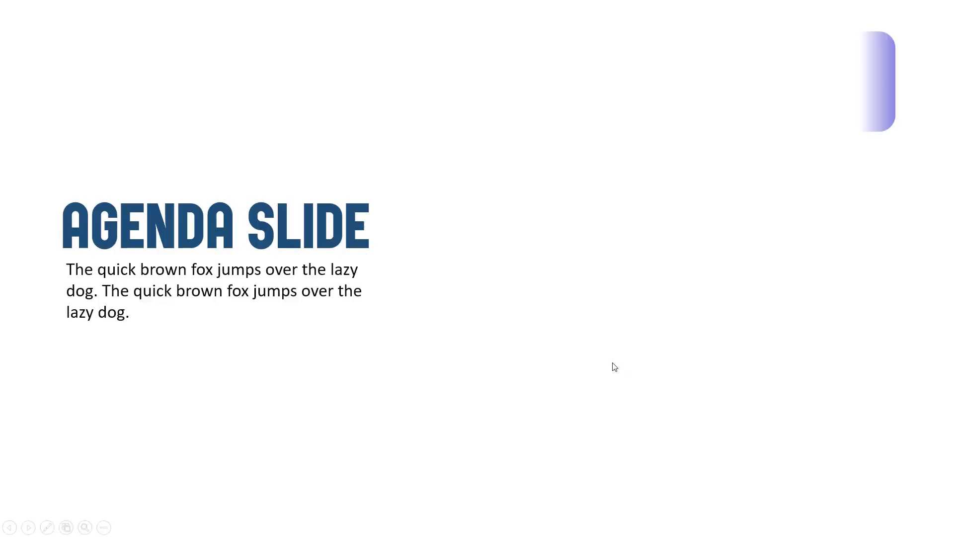